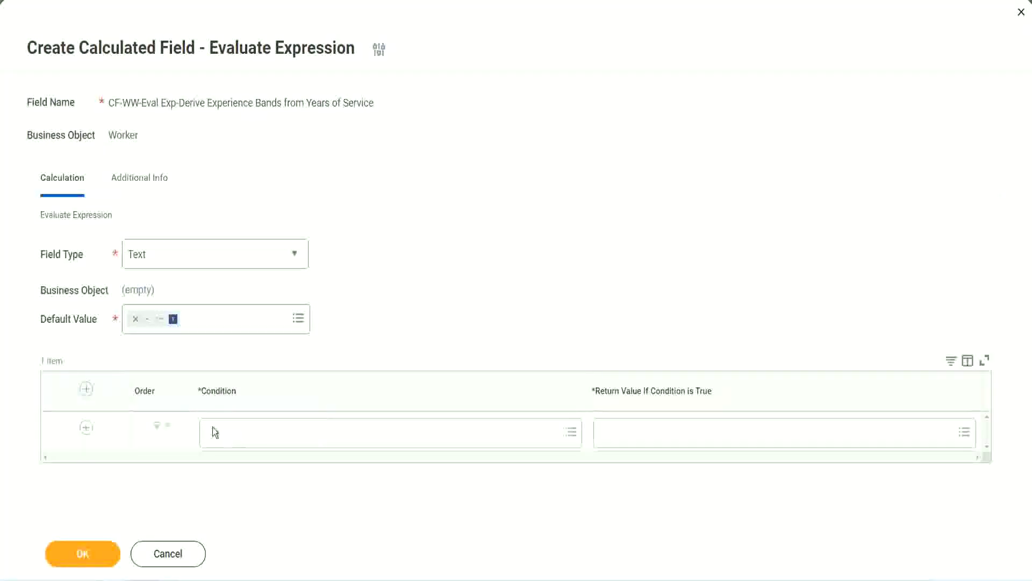
# - Check the first condition's choices, then select 'CF-WW-TF-Length of Service between 0 and 7 years' in Notepad++
pyautogui.click(243, 433)
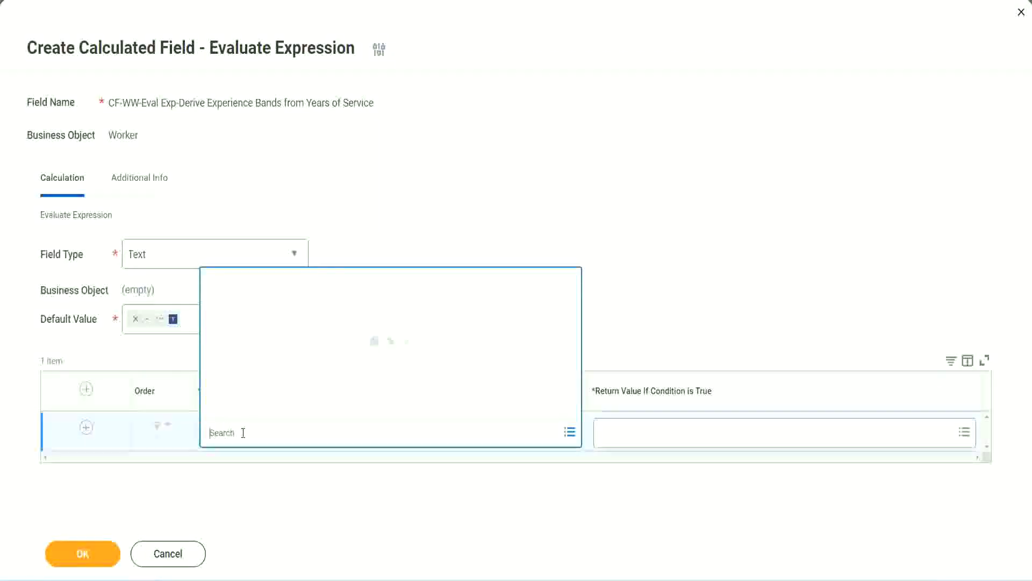
pyautogui.click(395, 240)
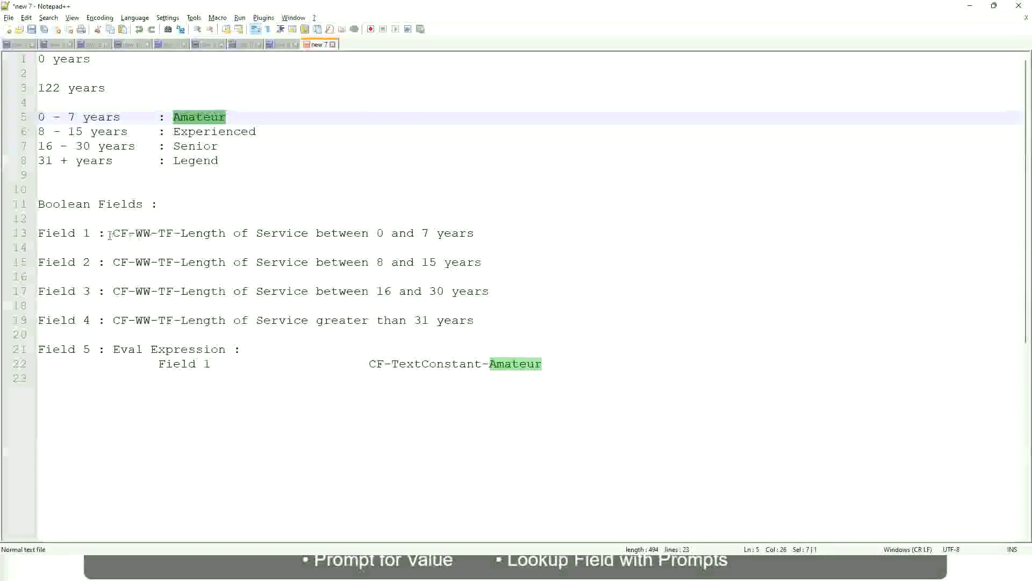
pyautogui.doubleClick(120, 233)
pyautogui.moveTo(113, 232); pyautogui.dragTo(476, 237)
pyautogui.hotkey('ctrl', 'c')
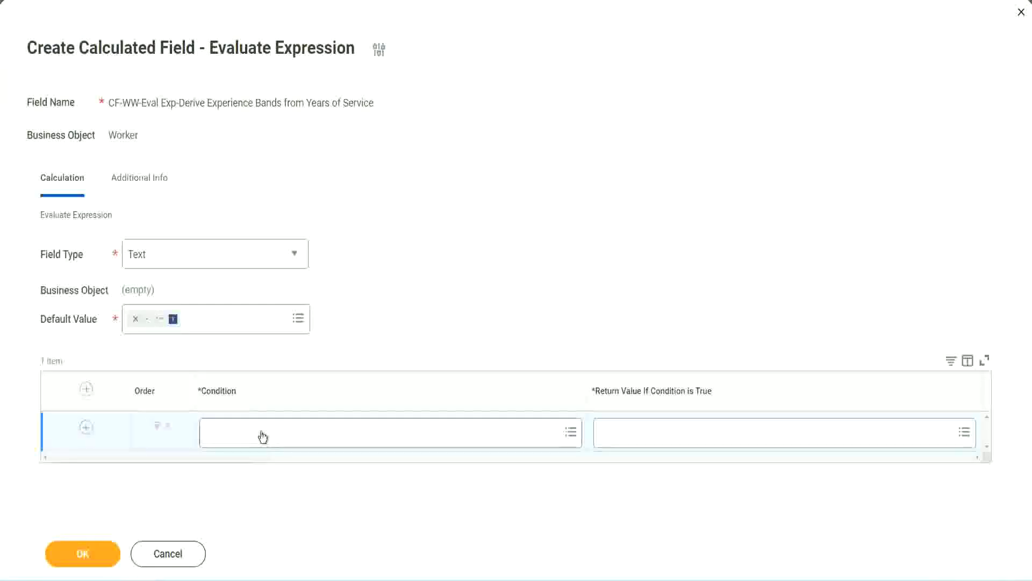
# - Paste and pick CF-WW-TF-Length of Service between 0 and 7 years as the first condition
pyautogui.click(263, 437)
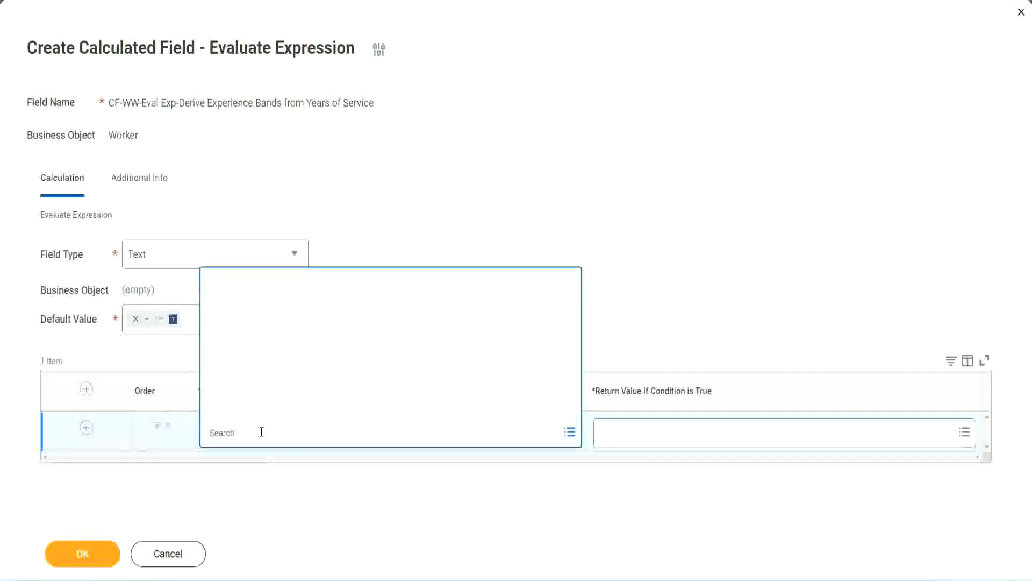
pyautogui.hotkey('ctrl', 'v')
pyautogui.press('Return')
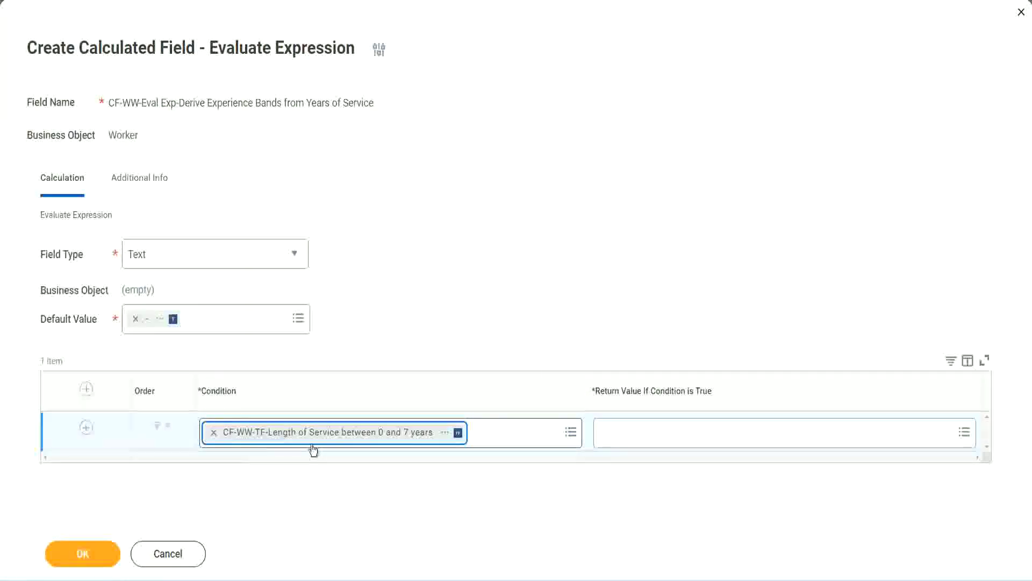
pyautogui.click(477, 299)
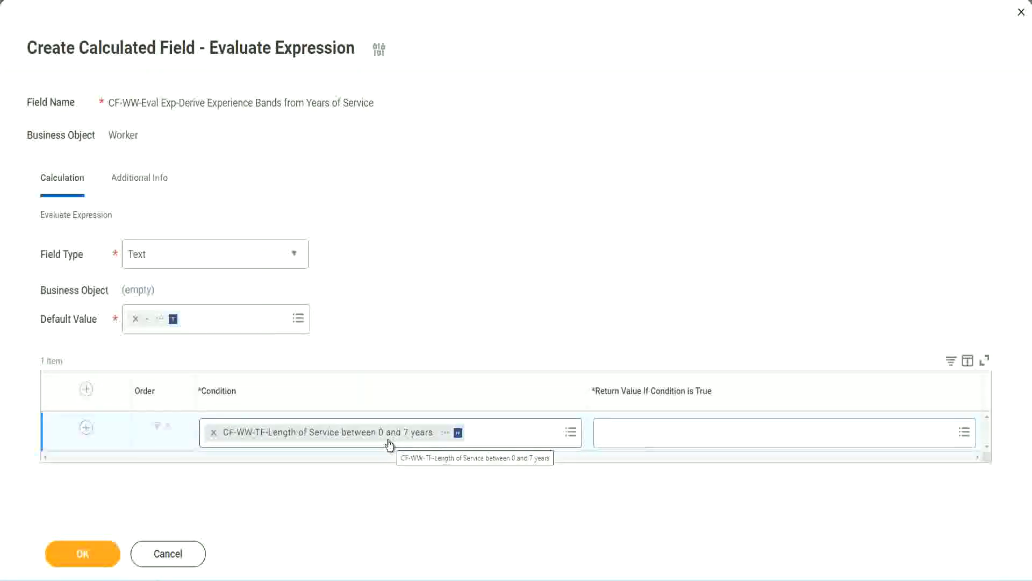
pyautogui.click(672, 440)
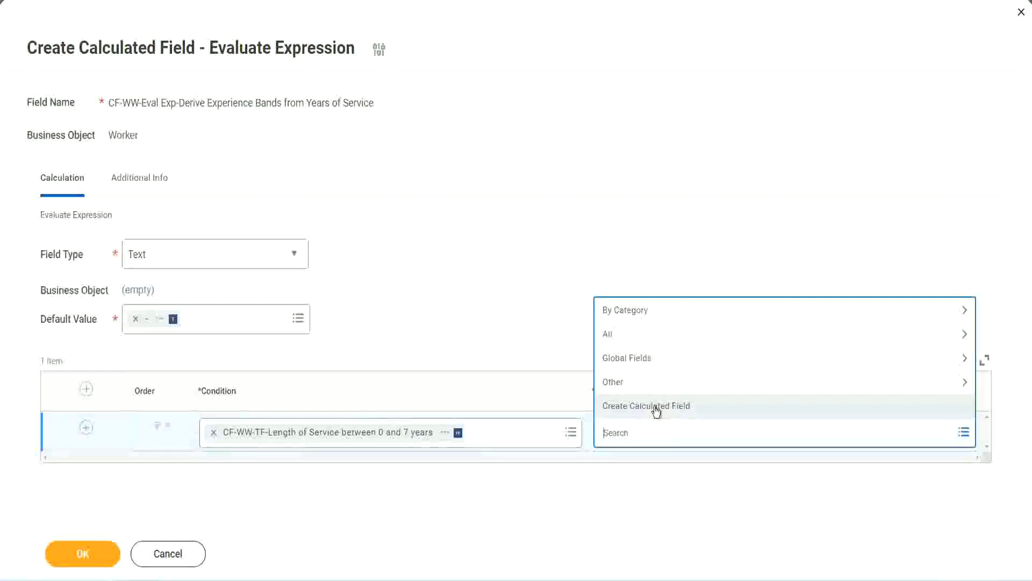
pyautogui.click(595, 267)
pyautogui.click(622, 438)
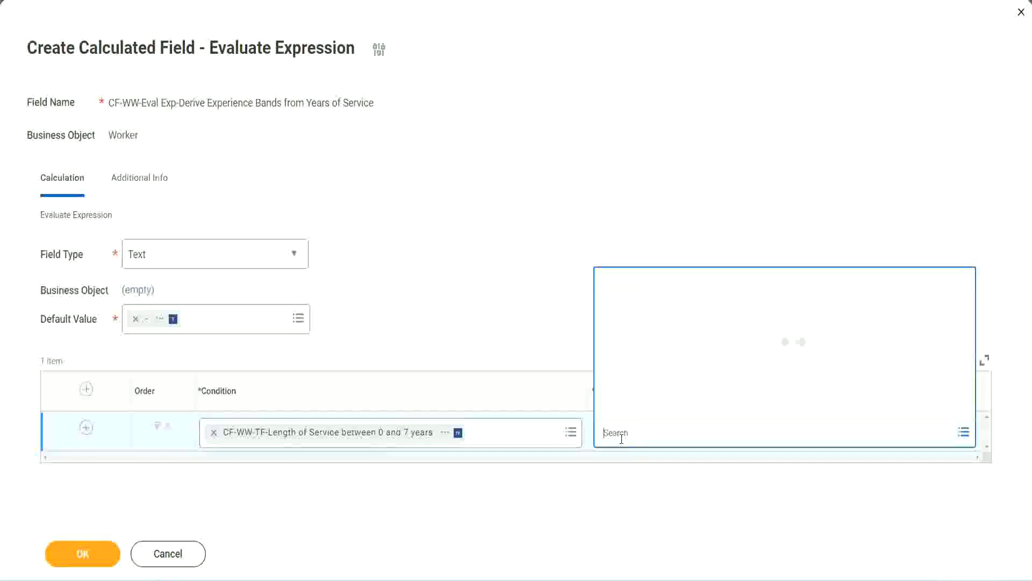
pyautogui.write('Amaterue')
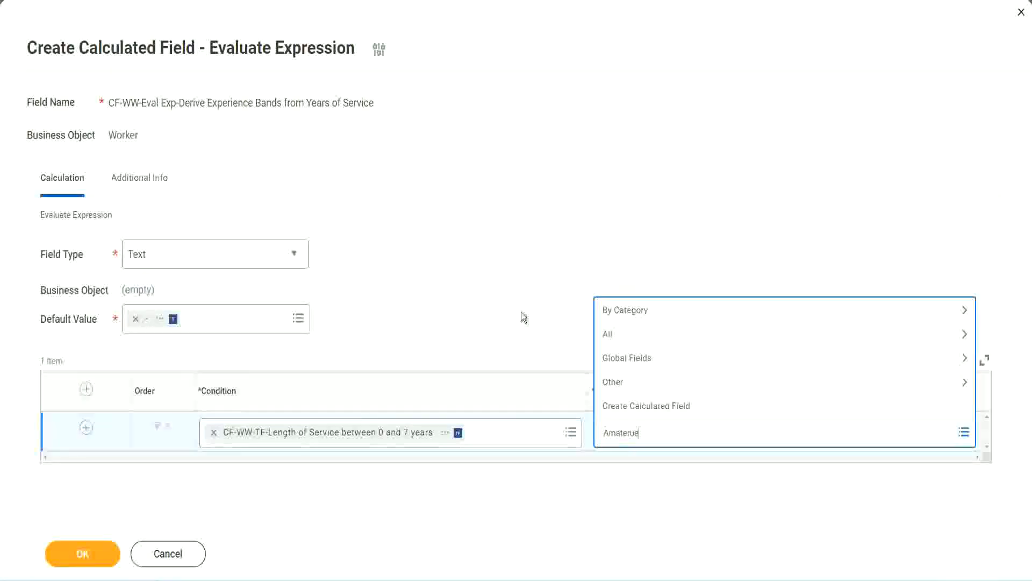
pyautogui.click(521, 312)
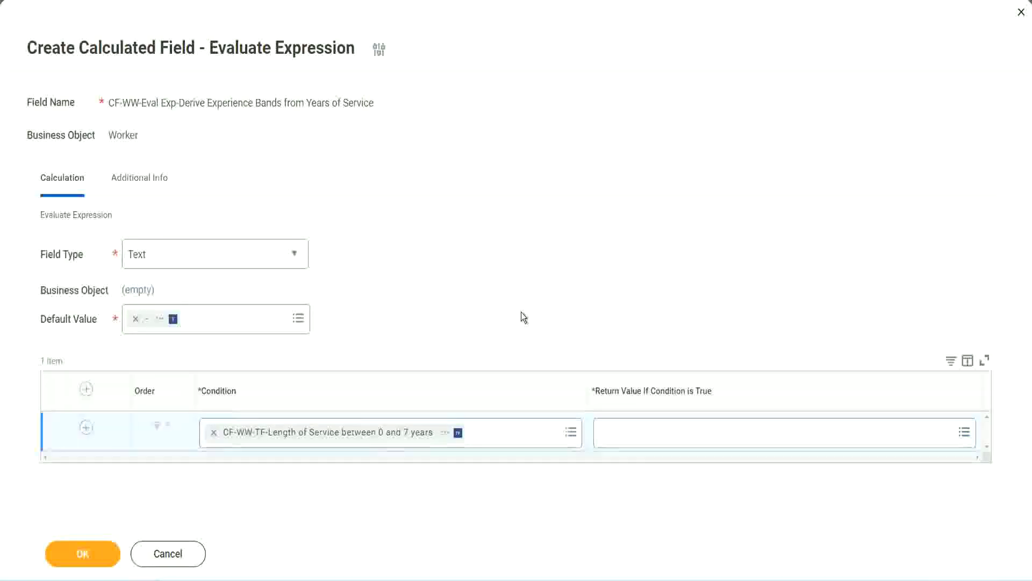
pyautogui.click(651, 439)
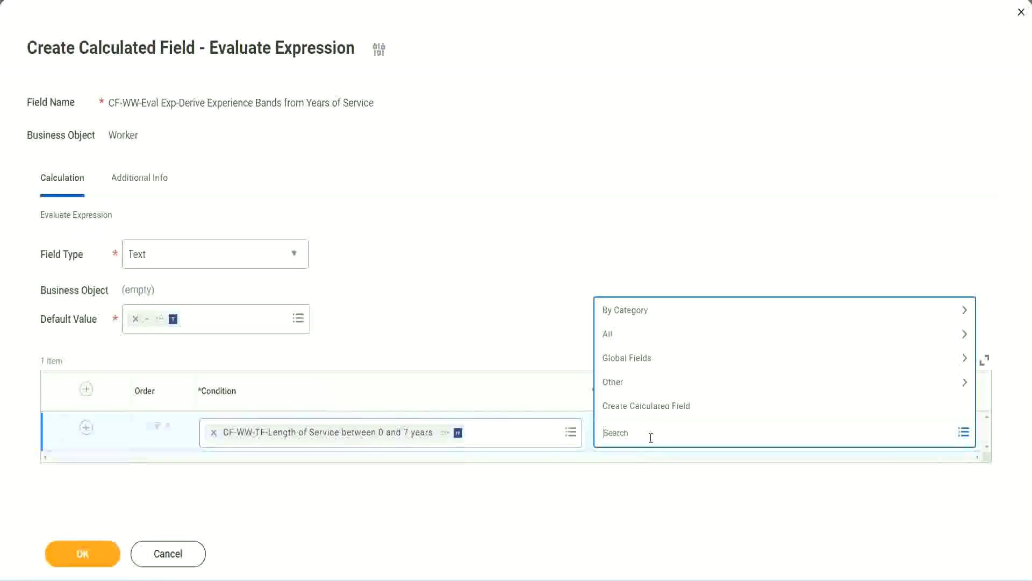
pyautogui.click(520, 313)
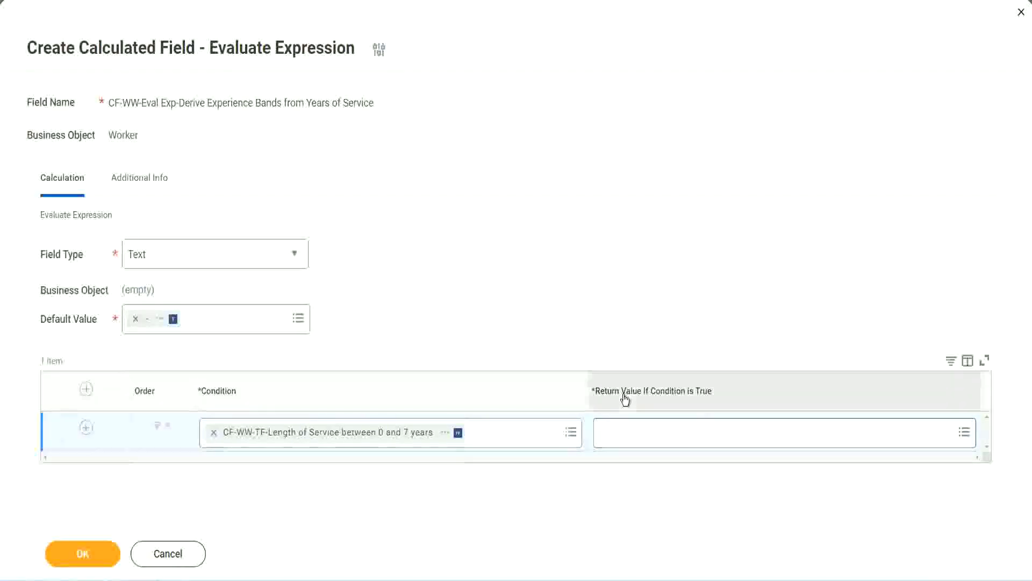
pyautogui.click(670, 435)
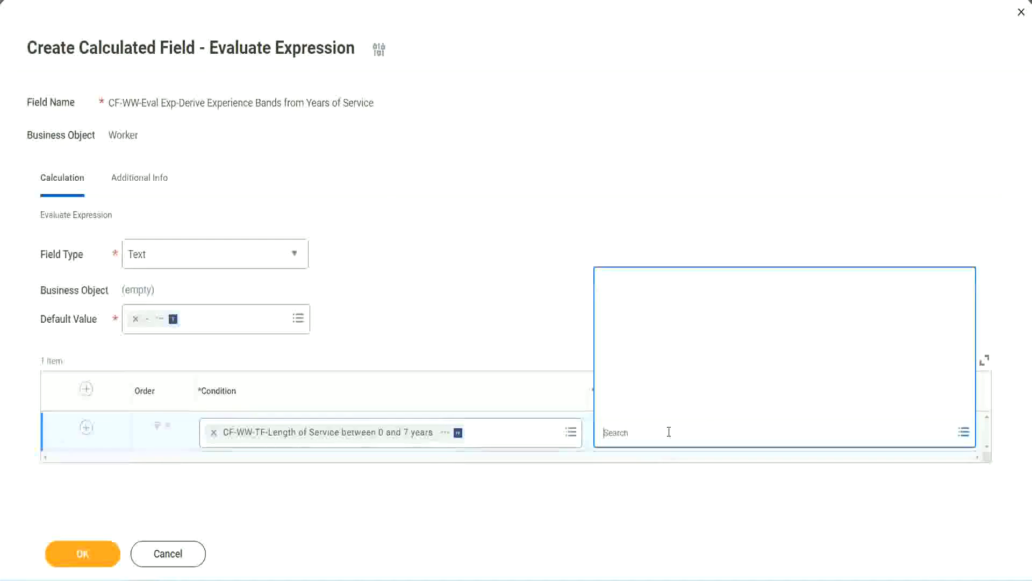
# - Name the new calculated field CF-WW-TC-Amateur
pyautogui.click(662, 407)
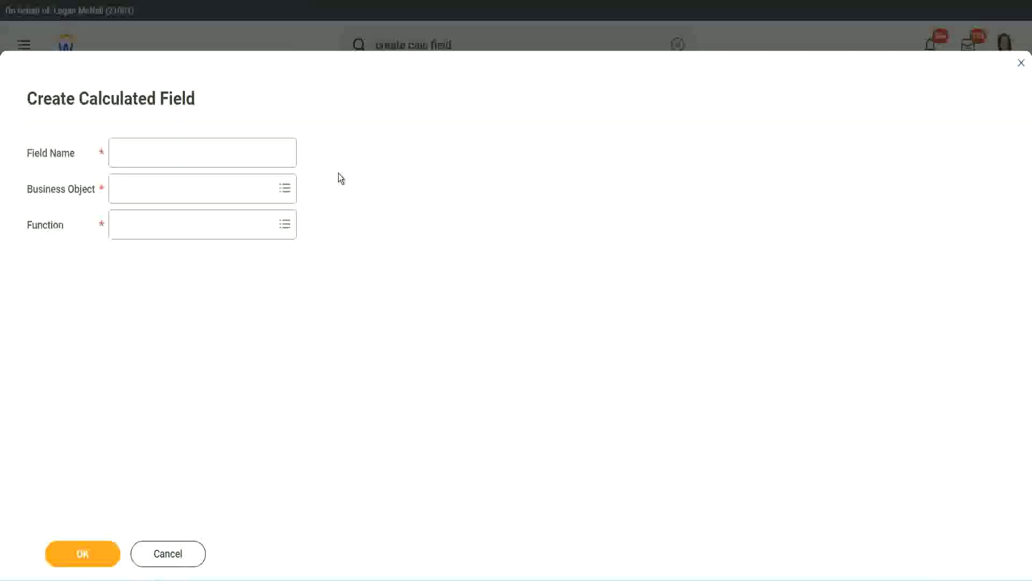
pyautogui.click(125, 154)
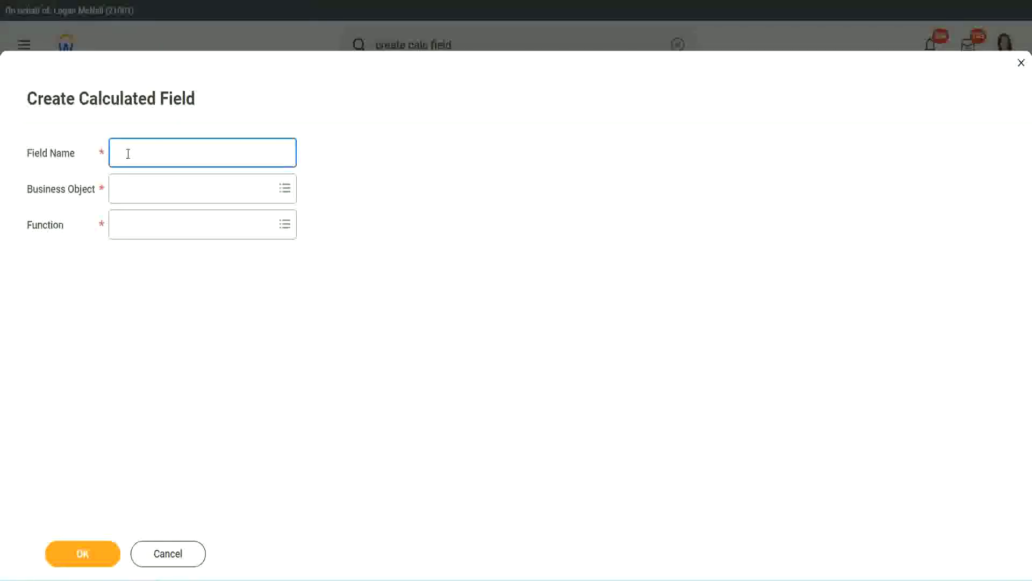
pyautogui.write('CF-TC-Amateur')
pyautogui.click(128, 153)
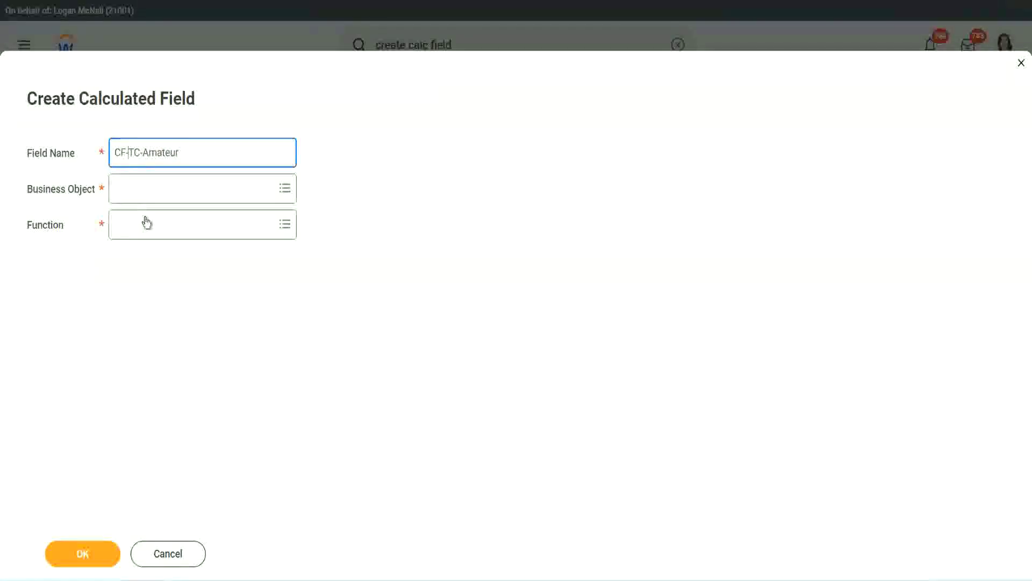
pyautogui.write('WW')
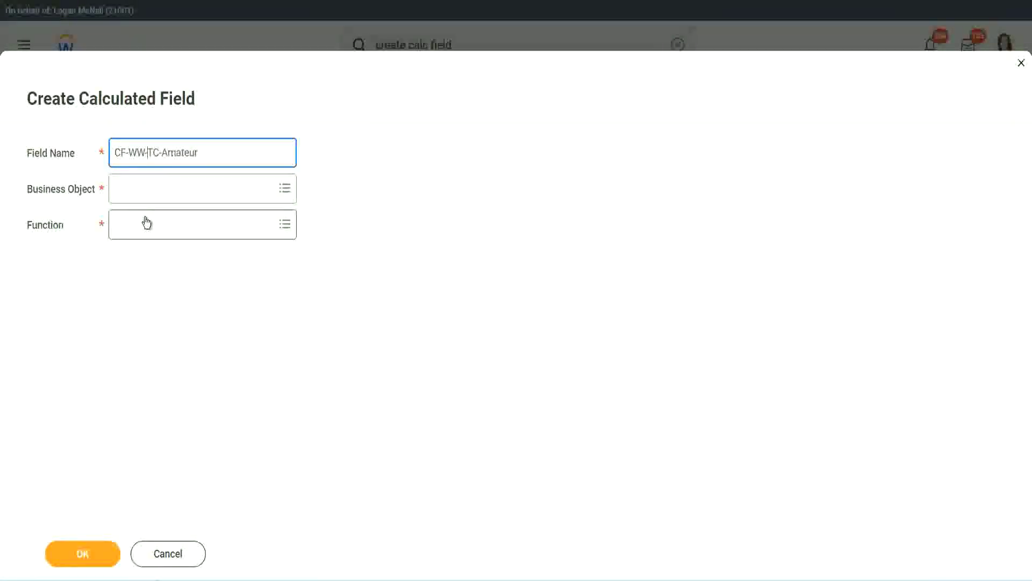
# - Set the new field's business object to Global
pyautogui.click(146, 188)
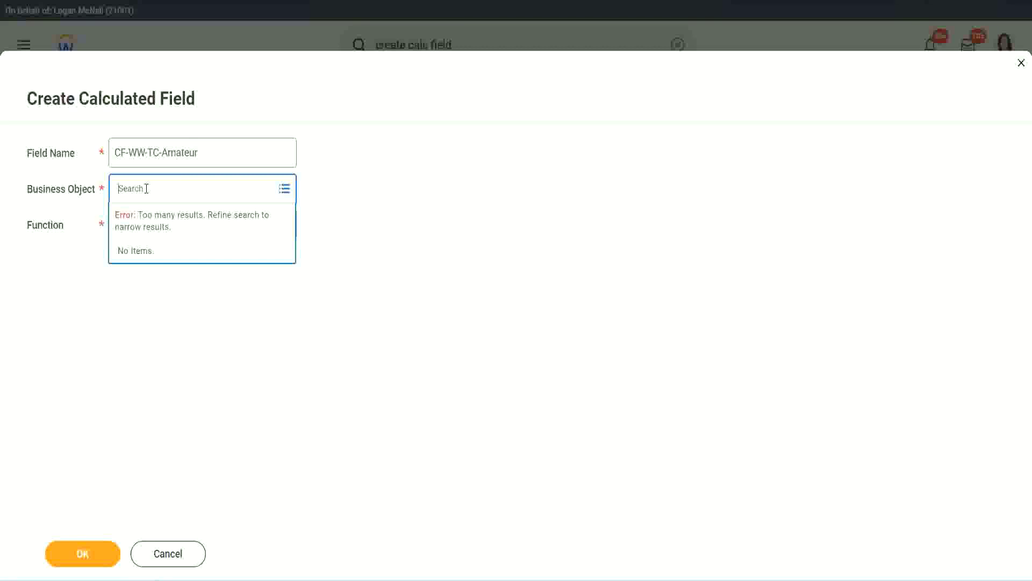
pyautogui.write('worker')
pyautogui.press('BackSpace')
pyautogui.press('BackSpace')
pyautogui.press('BackSpace')
pyautogui.press('BackSpace')
pyautogui.press('BackSpace')
pyautogui.write('global')
pyautogui.press('Return')
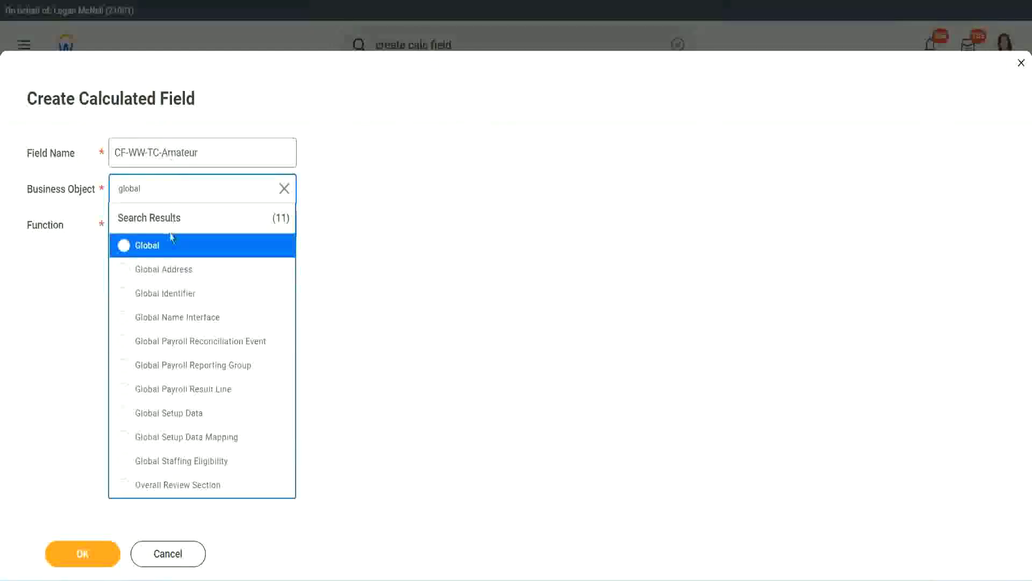
pyautogui.click(160, 251)
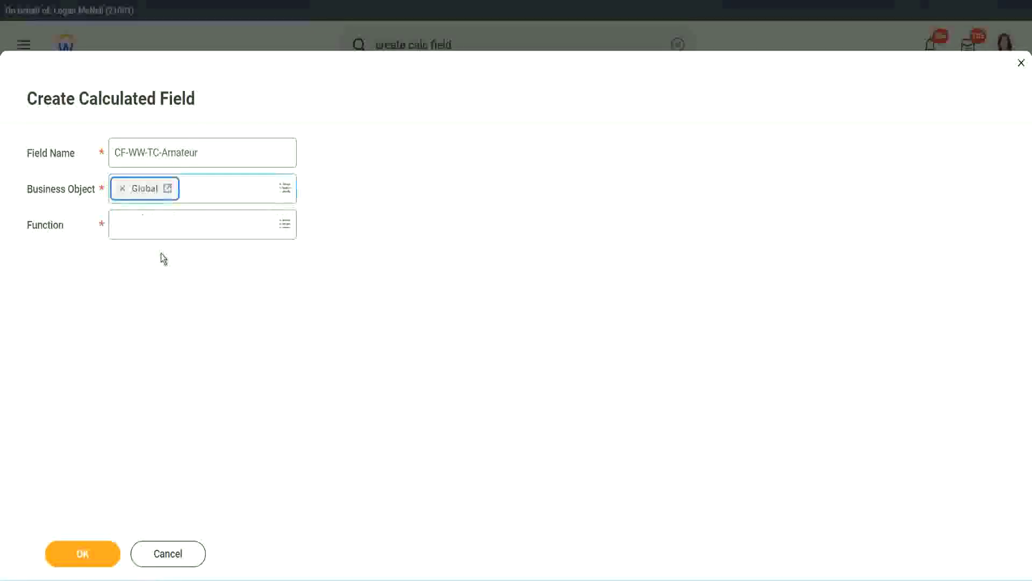
# - Choose the Text Constant function and confirm the new field
pyautogui.tripleClick(202, 159)
pyautogui.click(225, 156)
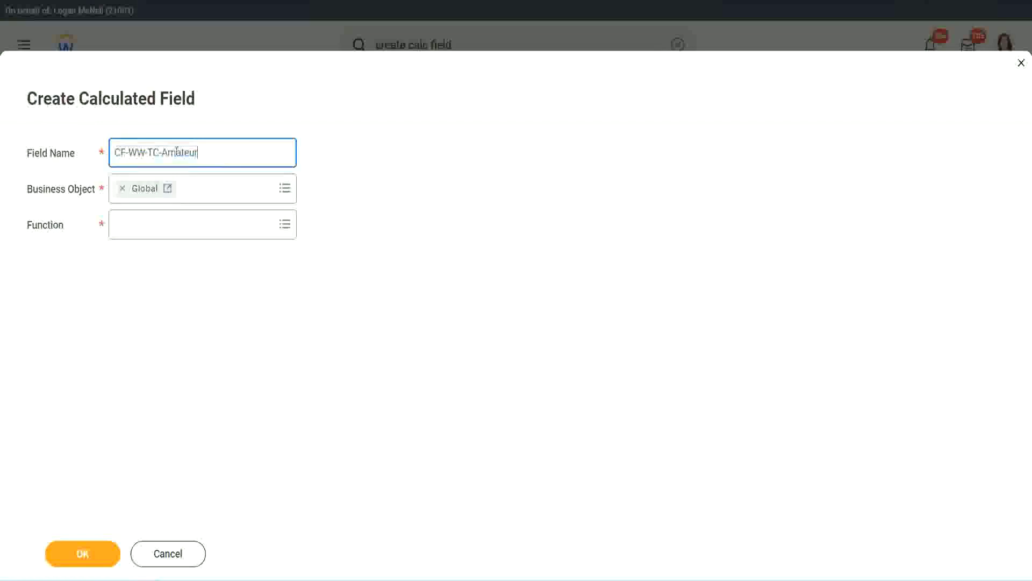
pyautogui.doubleClick(200, 152)
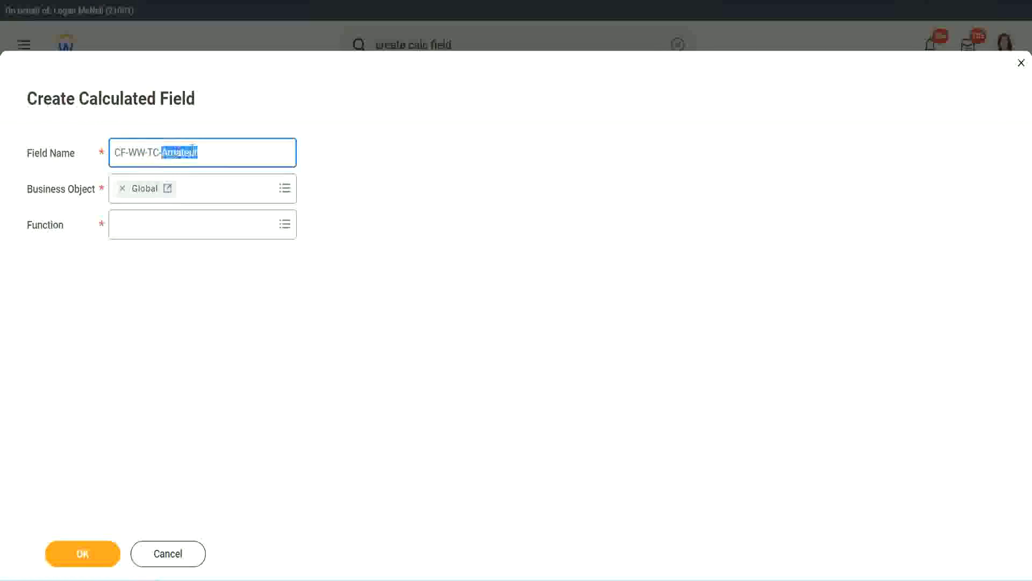
pyautogui.click(214, 150)
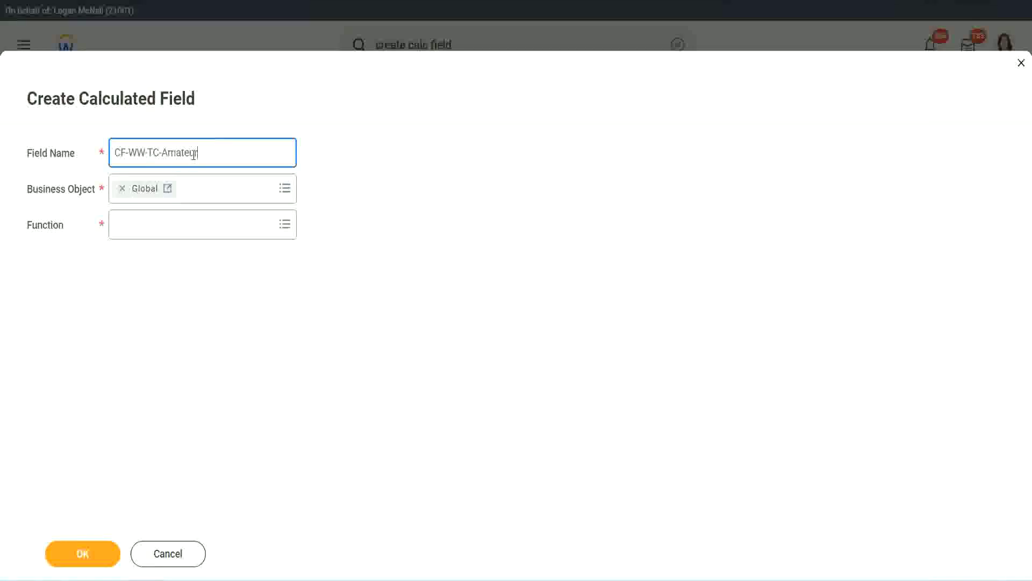
pyautogui.doubleClick(193, 154)
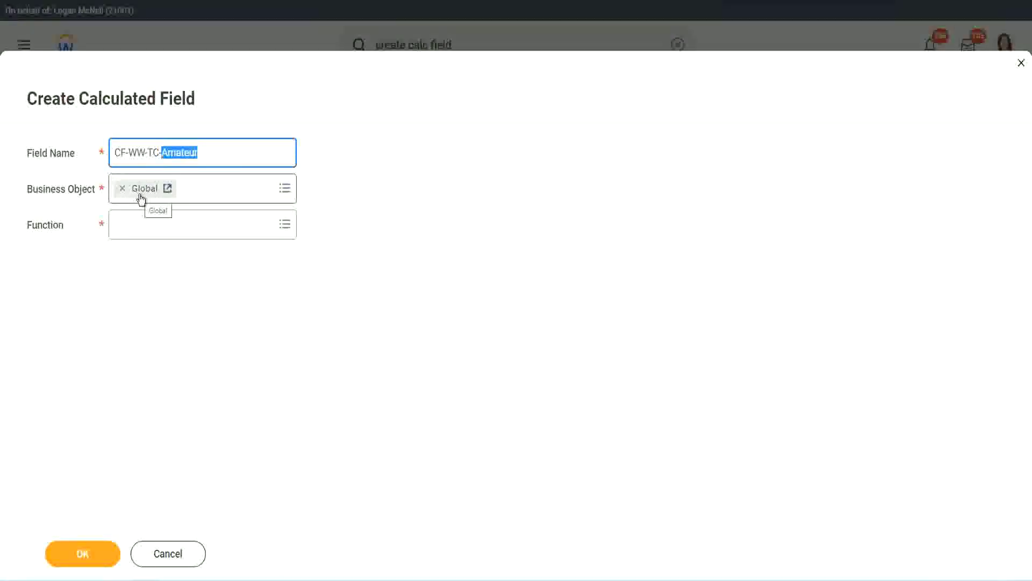
pyautogui.click(143, 223)
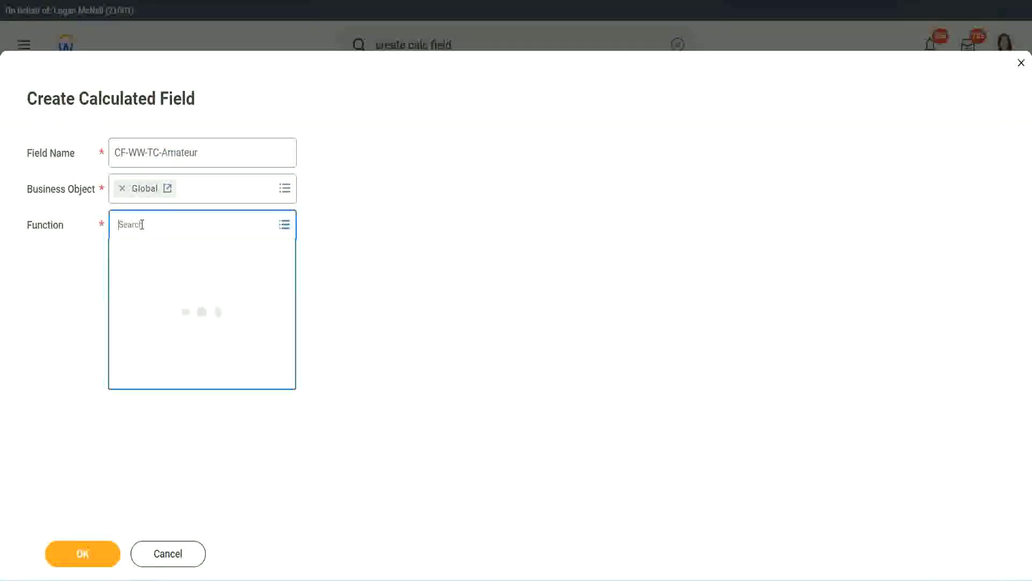
pyautogui.write('text const')
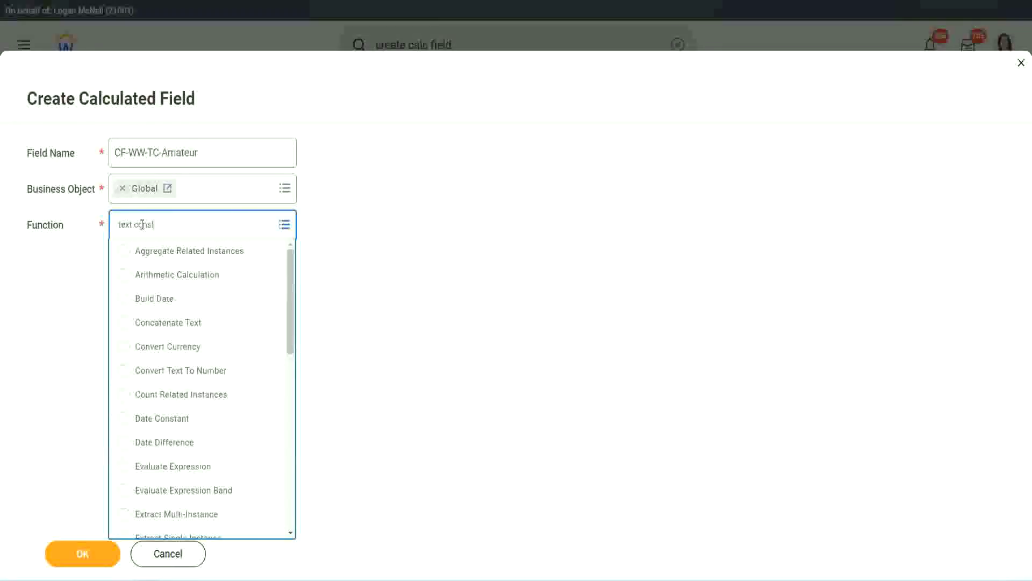
pyautogui.press('Return')
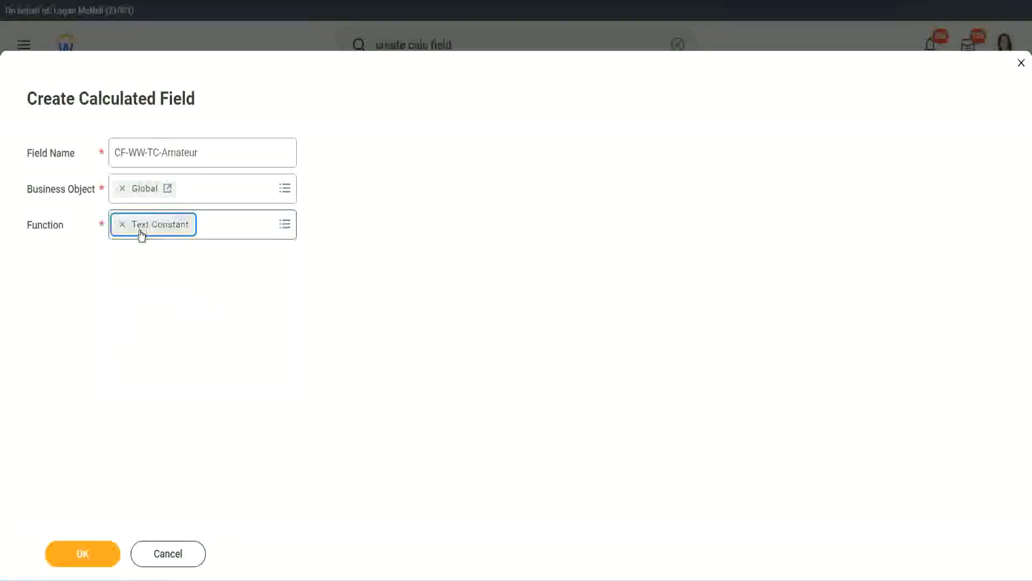
pyautogui.click(98, 543)
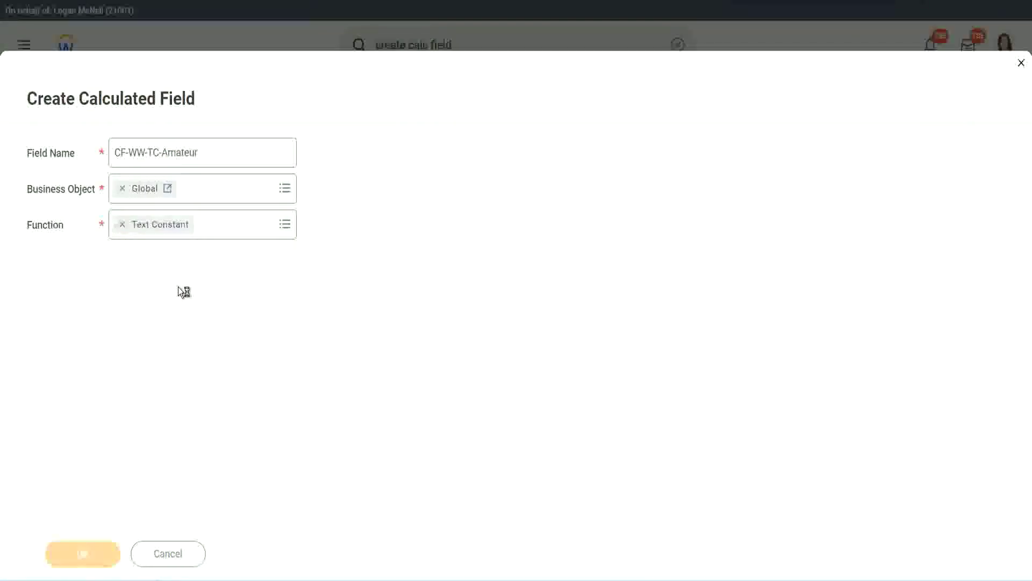
# - Give CF-WW-TC-Amateur the text Amateur, save it, and copy its name
pyautogui.click(151, 299)
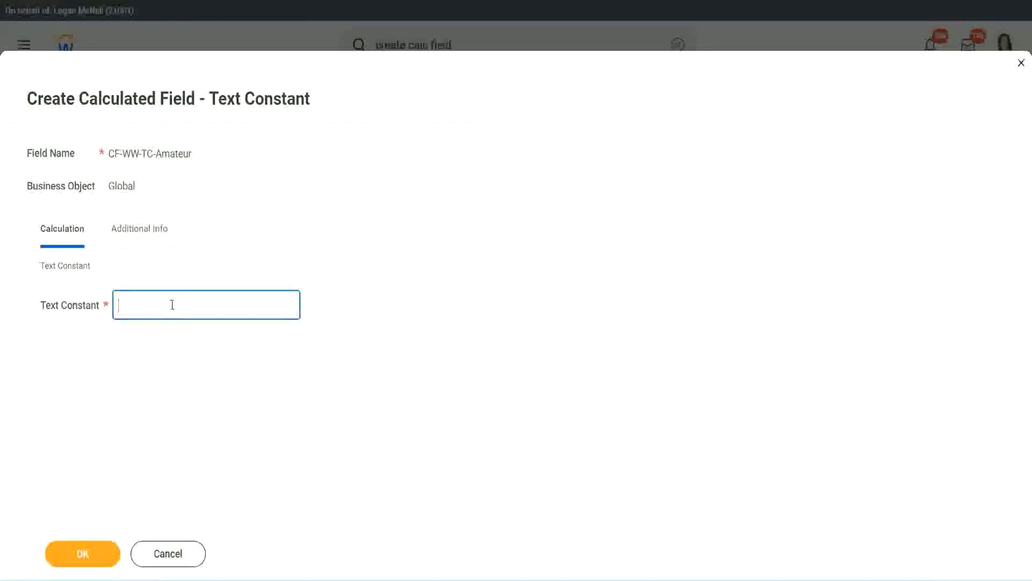
pyautogui.write('Amateur')
pyautogui.click(82, 554)
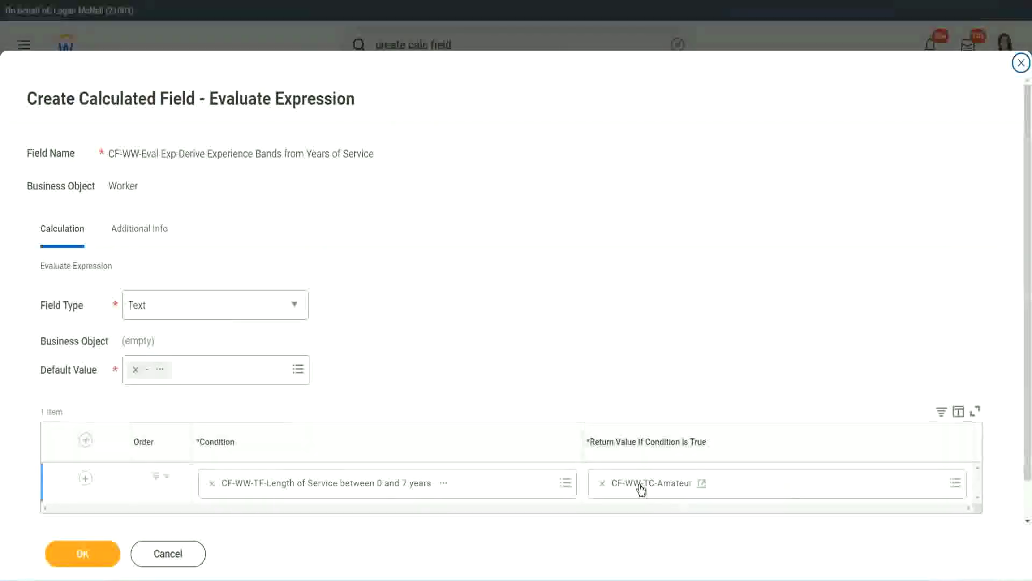
pyautogui.rightClick(642, 488)
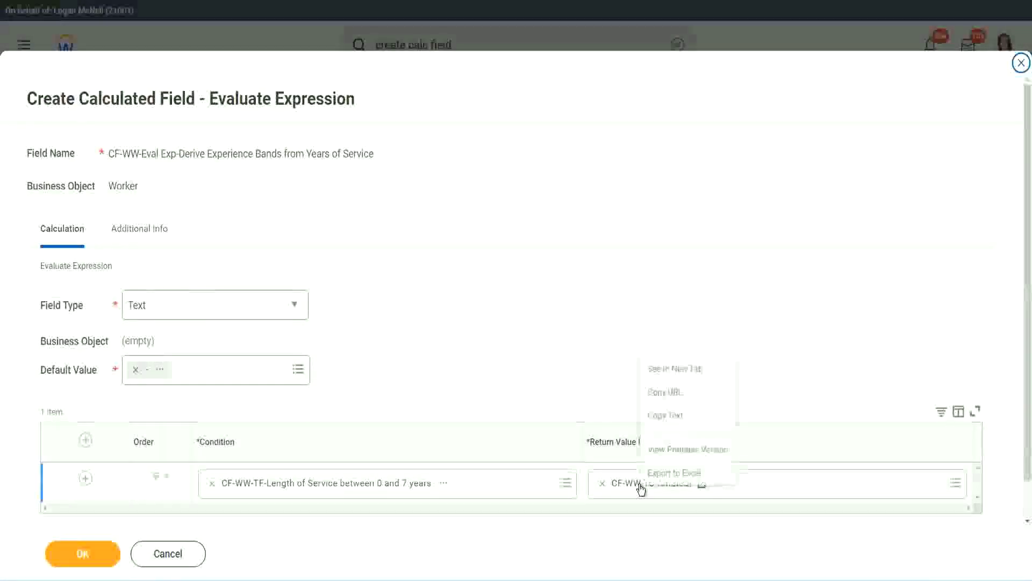
pyautogui.click(674, 417)
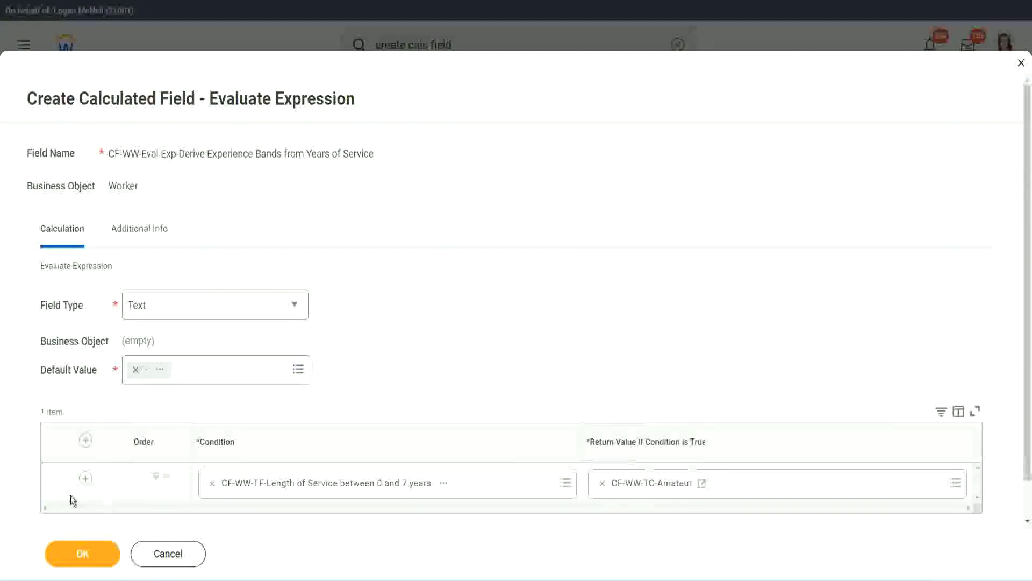
# - Add three condition rows and set the second to Length of Service between 8 and 15 years
pyautogui.click(82, 484)
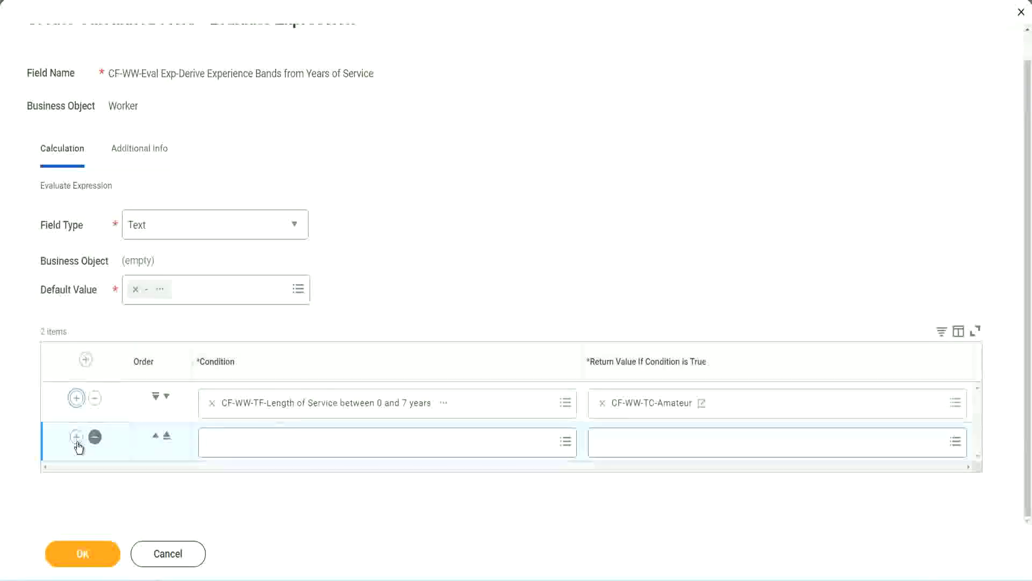
pyautogui.click(76, 437)
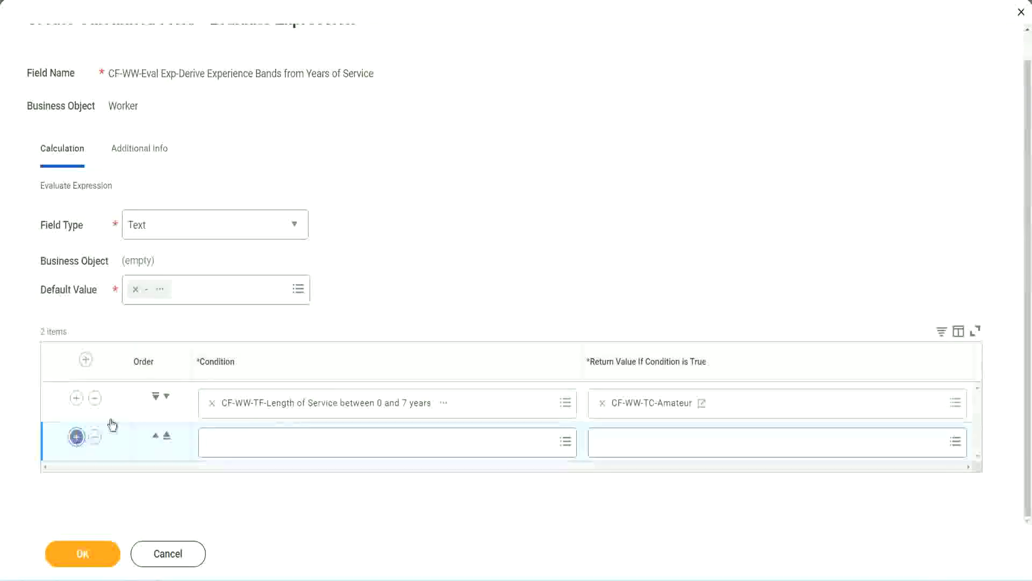
pyautogui.click(77, 438)
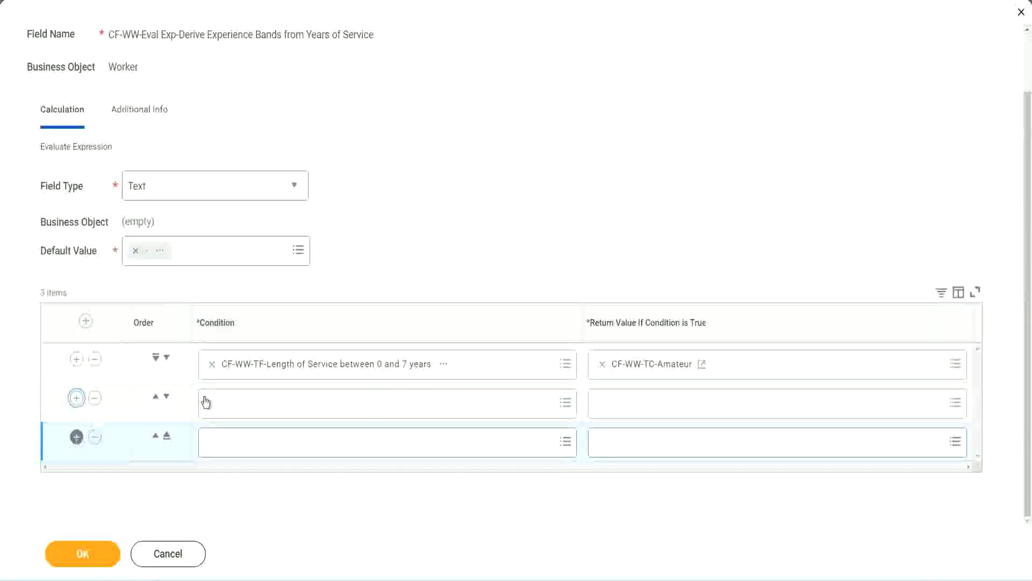
pyautogui.click(253, 404)
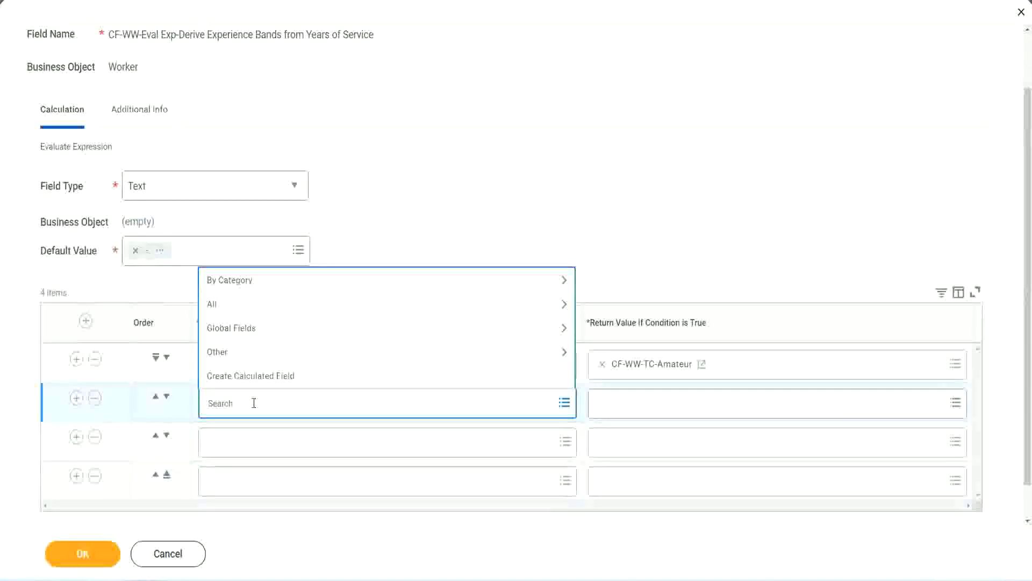
pyautogui.write('cf-ww')
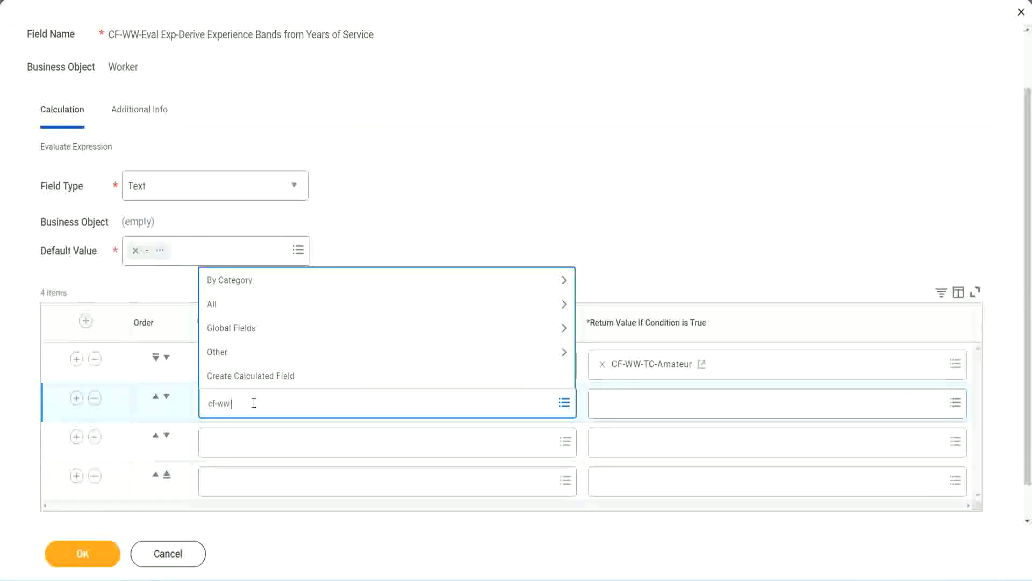
pyautogui.write('-tf')
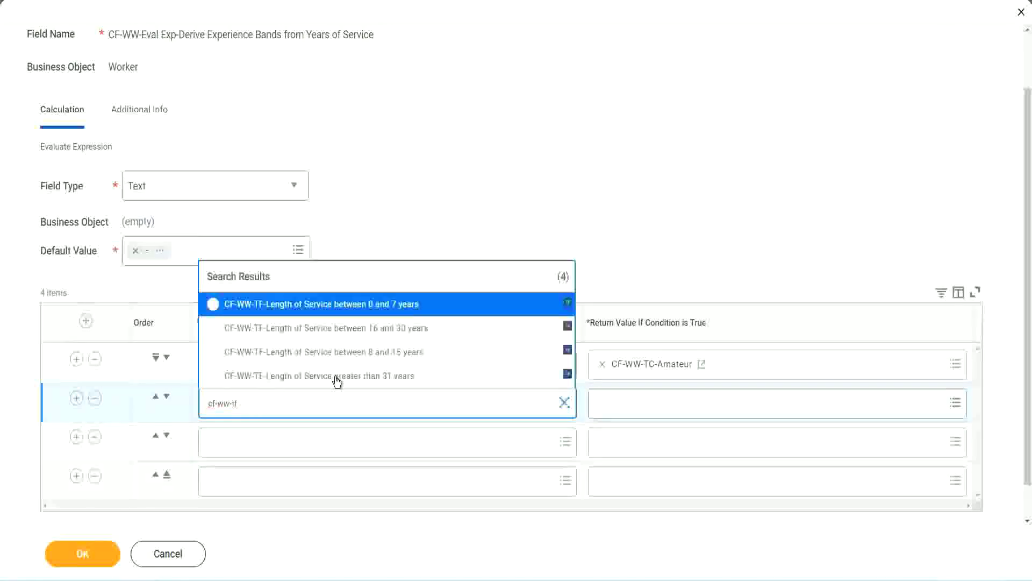
pyautogui.click(398, 352)
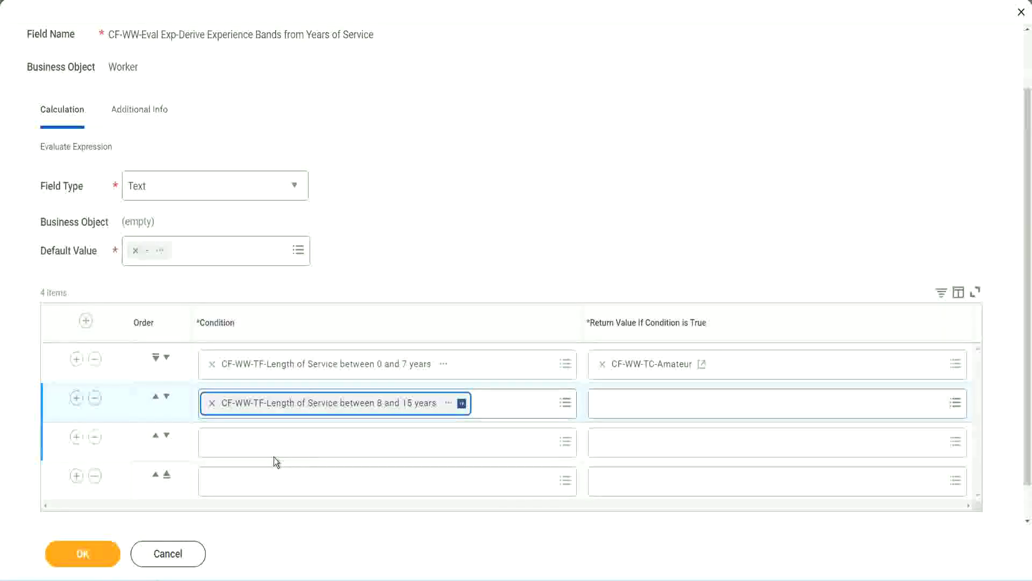
# - Set the third and fourth rows to the 16–30 years and greater-than-31-years conditions
pyautogui.click(260, 442)
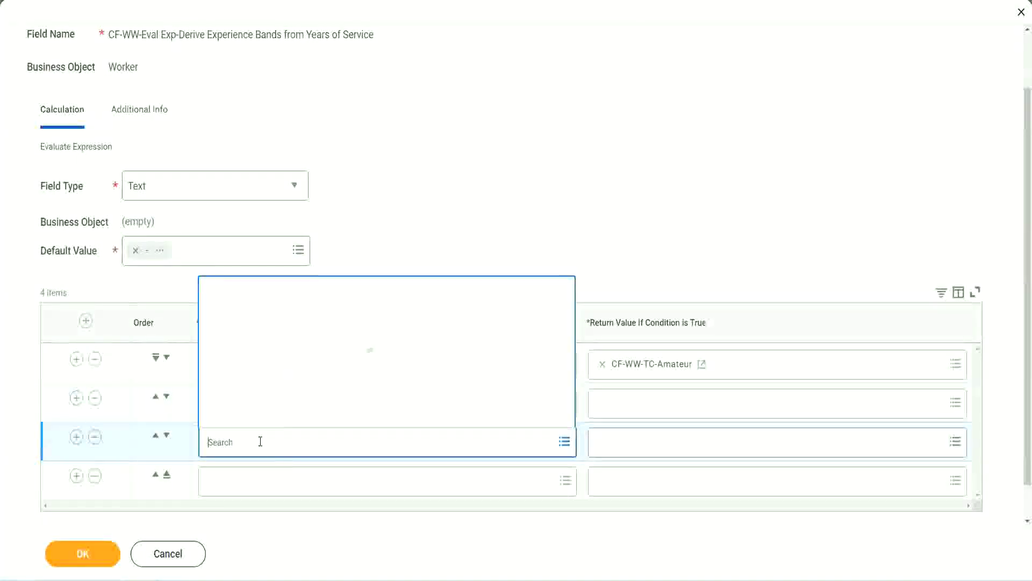
pyautogui.write('cf-ww-tf')
pyautogui.press('Return')
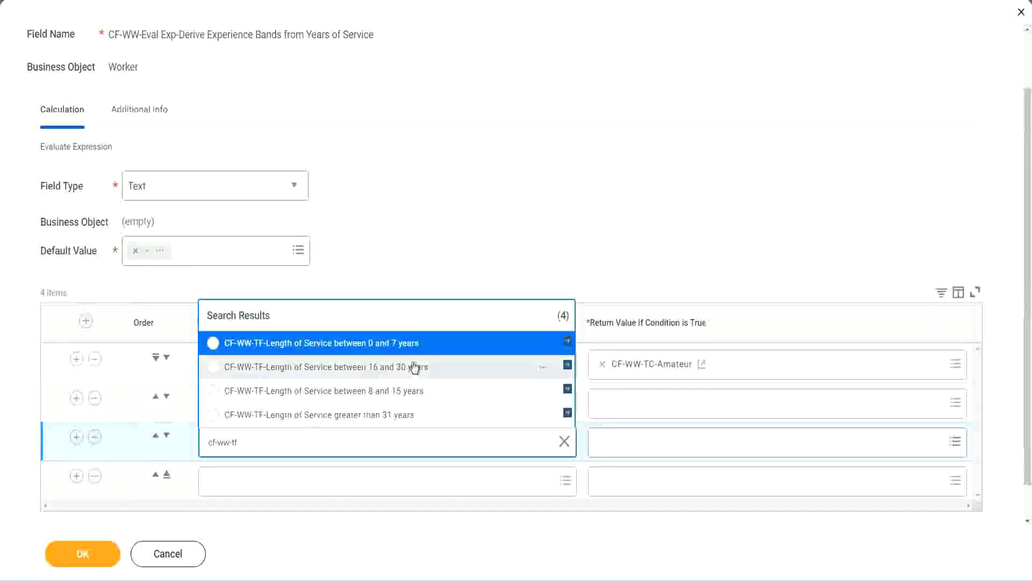
pyautogui.click(414, 372)
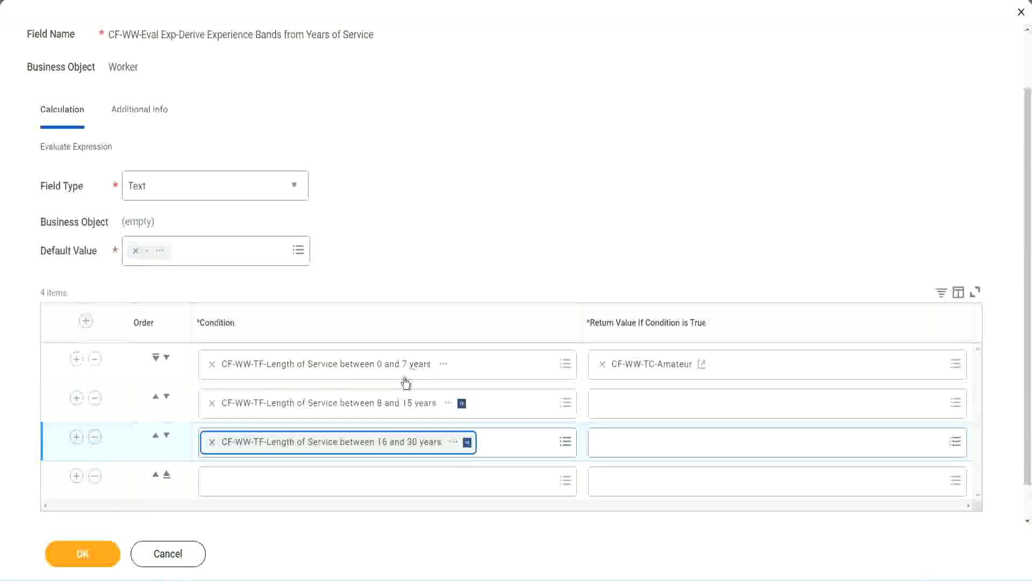
pyautogui.click(244, 482)
pyautogui.write('cf-ww')
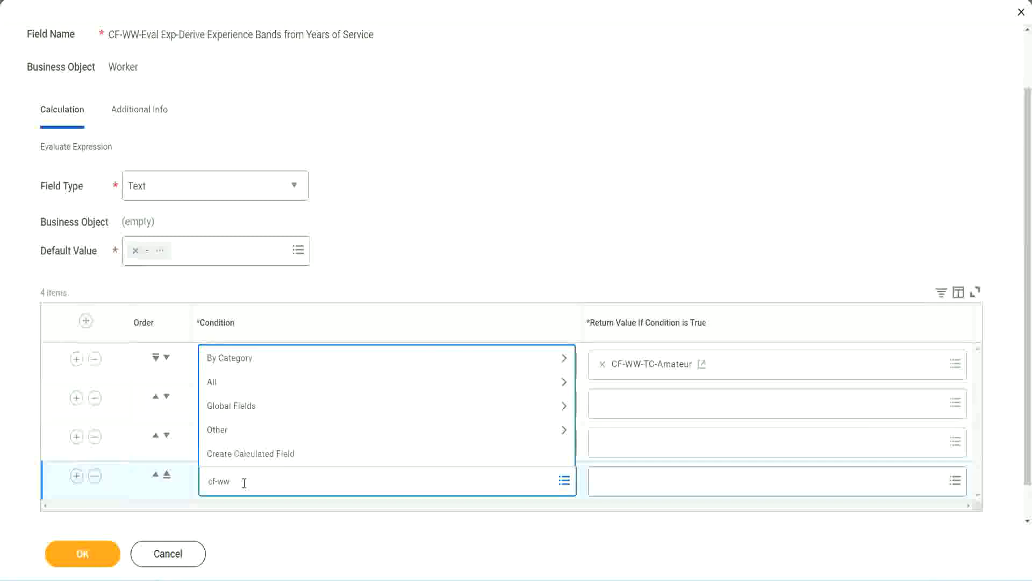
pyautogui.write(' tf 31')
pyautogui.press('Return')
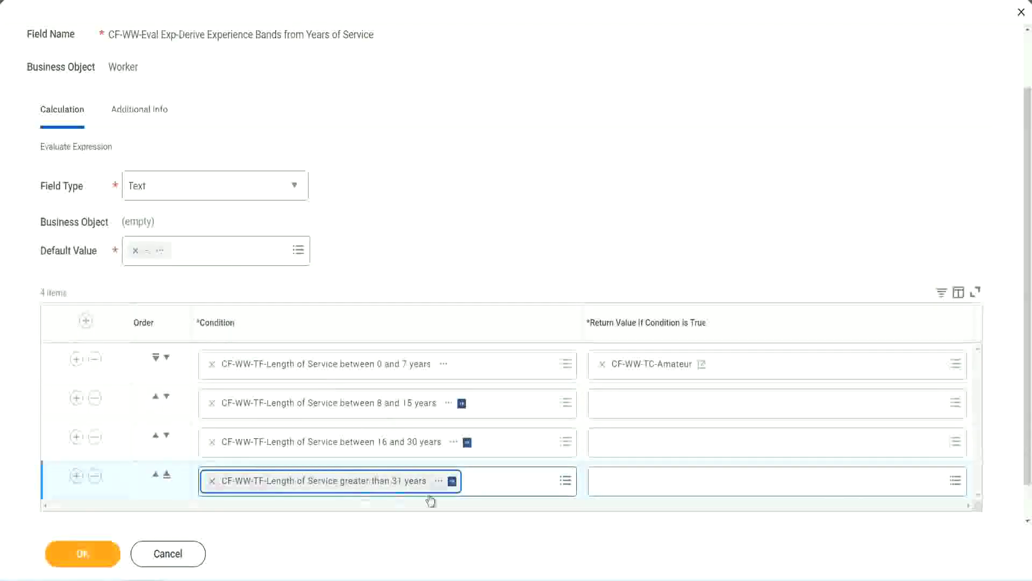
pyautogui.click(465, 228)
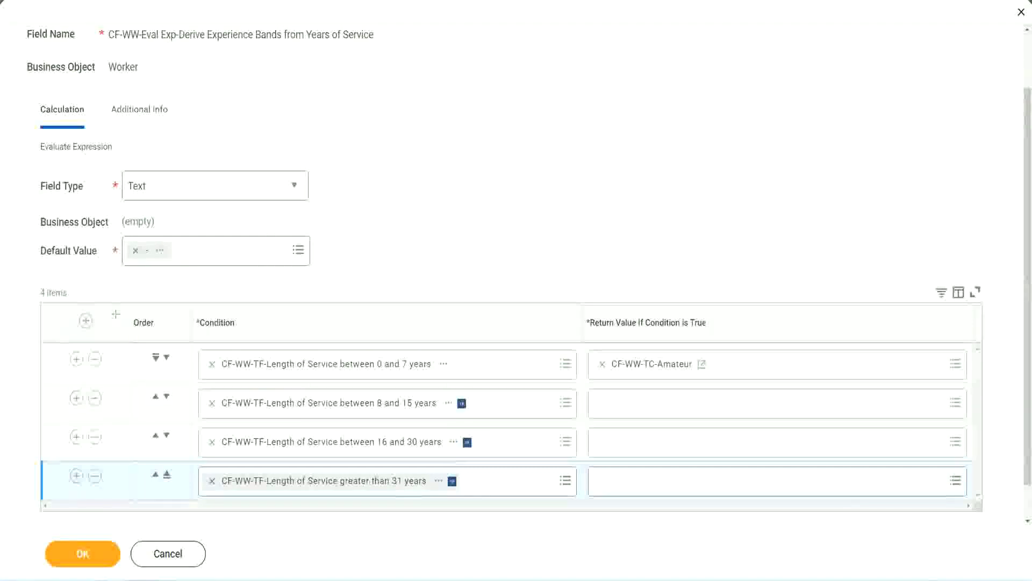
pyautogui.moveTo(116, 315); pyautogui.dragTo(116, 415)
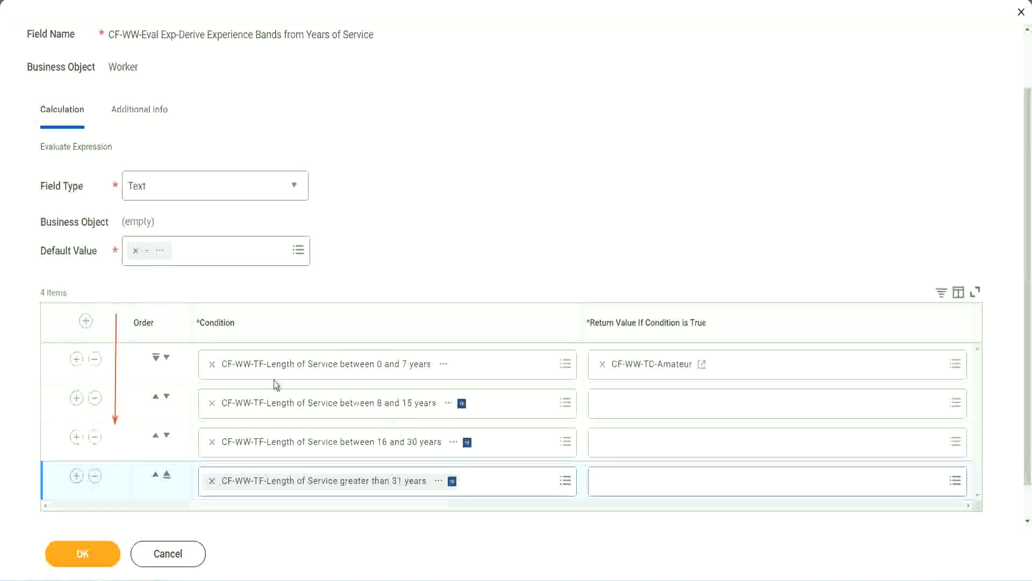
# - Try reordering rows with Move Up/Down, leaving 0–7 years first and 8–15 years second
pyautogui.click(156, 401)
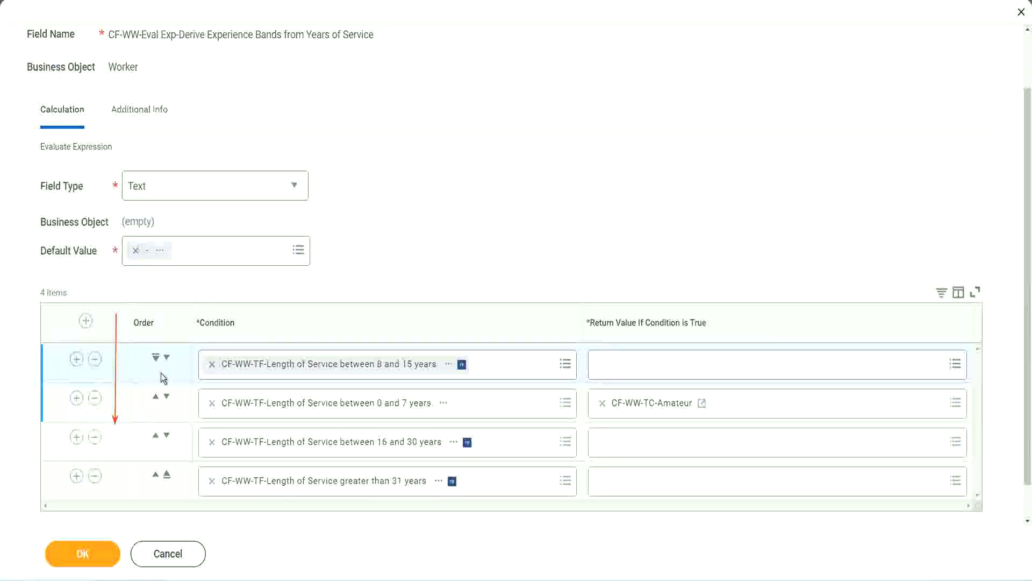
pyautogui.click(166, 358)
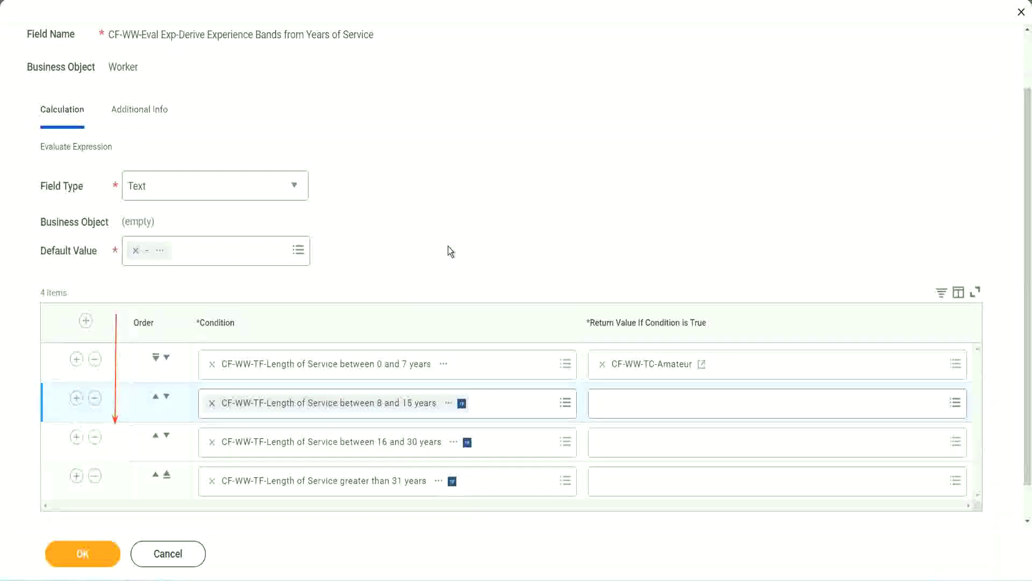
pyautogui.click(155, 398)
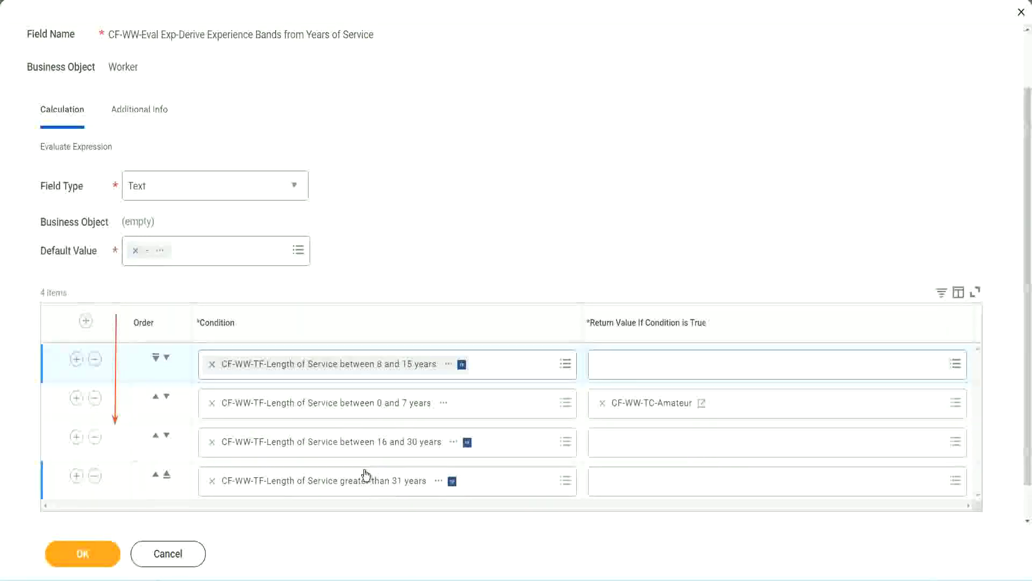
# - Copy the Amateur return value's name and open the 8–15 years row's return value choices
pyautogui.rightClick(653, 409)
pyautogui.click(613, 464)
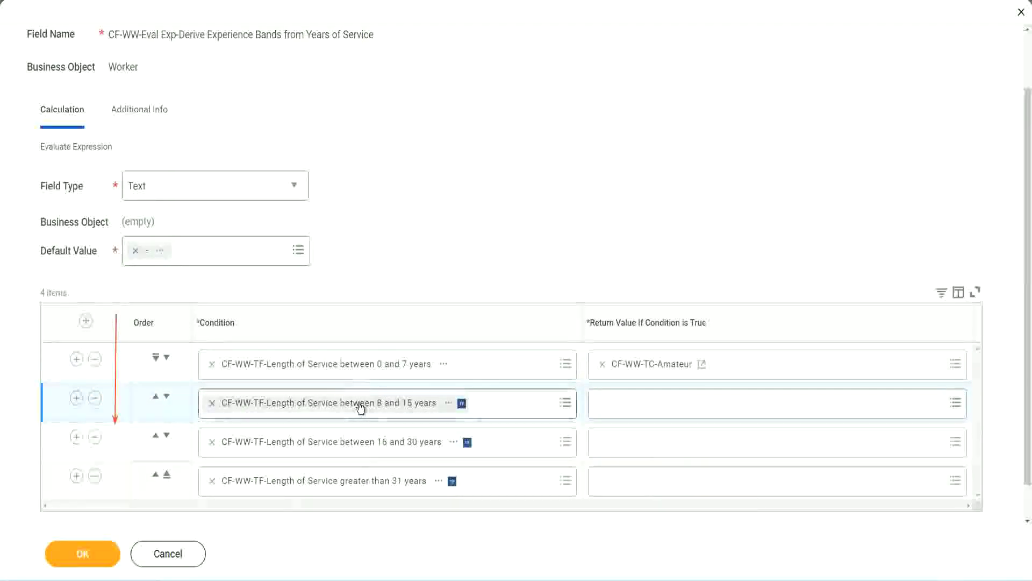
pyautogui.click(597, 397)
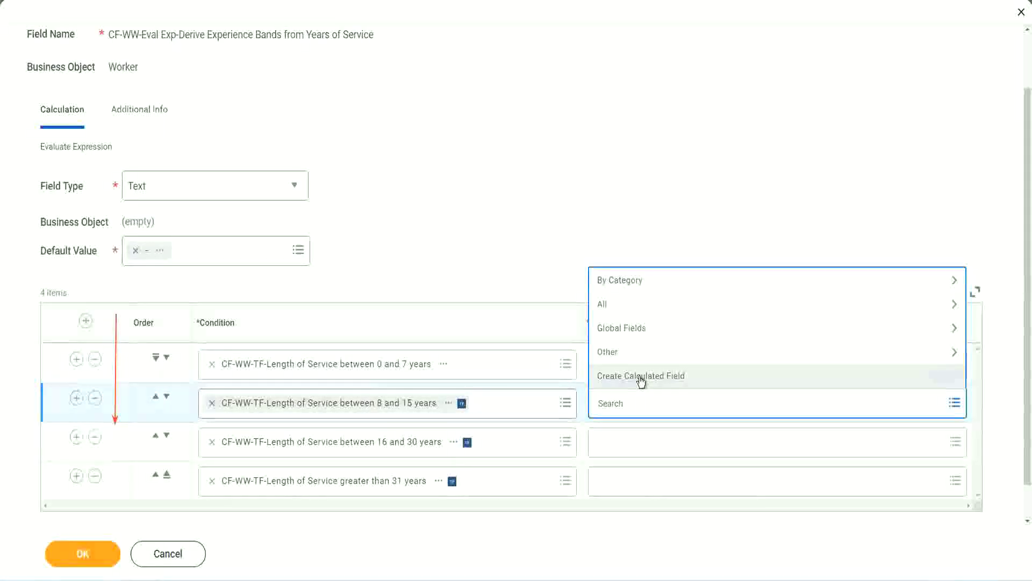
# - Create Global text constant CF-WW-TC-Experienced holding Experienced as the 8–15 years return value
pyautogui.click(640, 377)
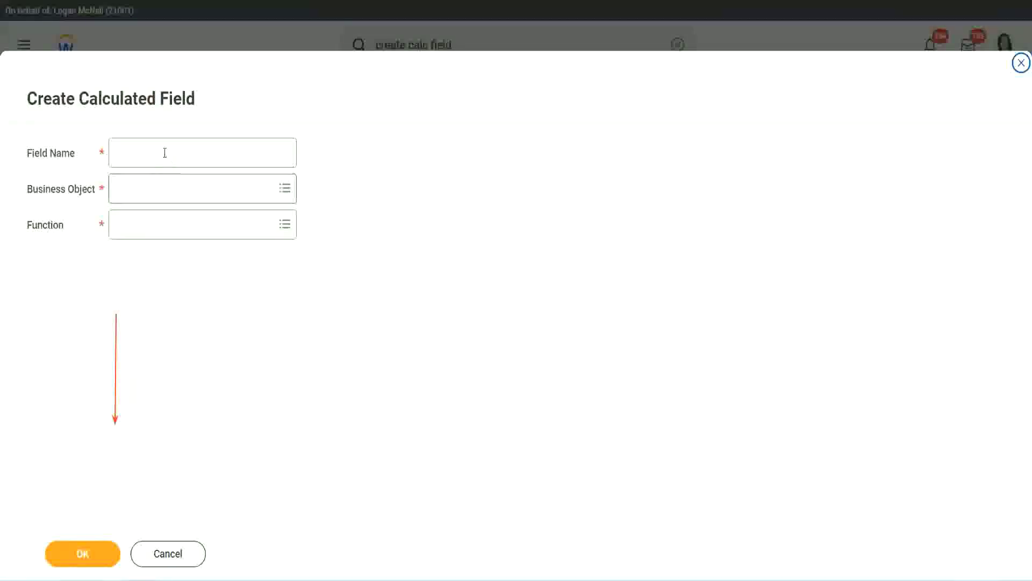
pyautogui.click(164, 153)
pyautogui.write('CF-WW-TC-Amateur')
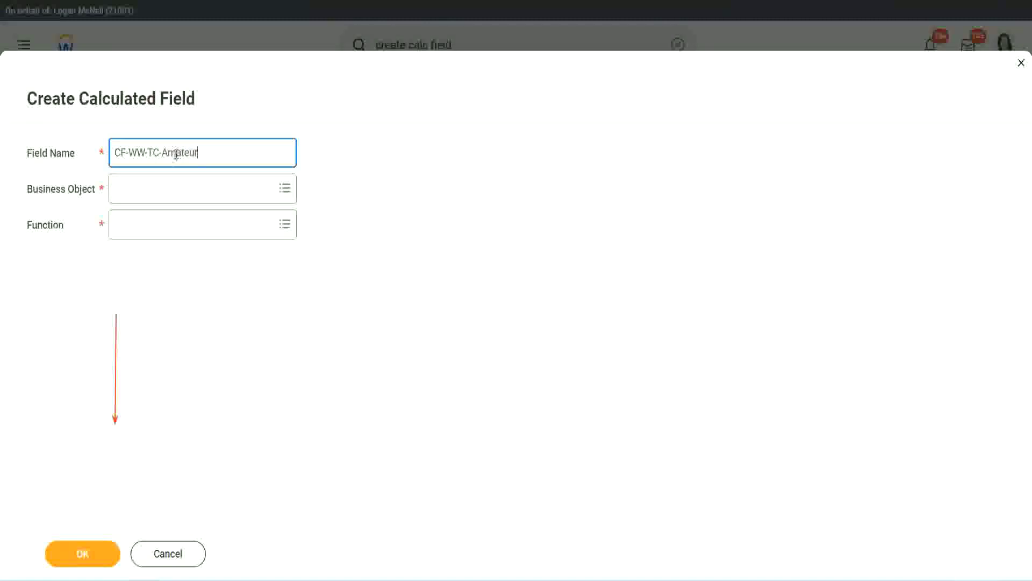
pyautogui.doubleClick(196, 154)
pyautogui.write('Experienced')
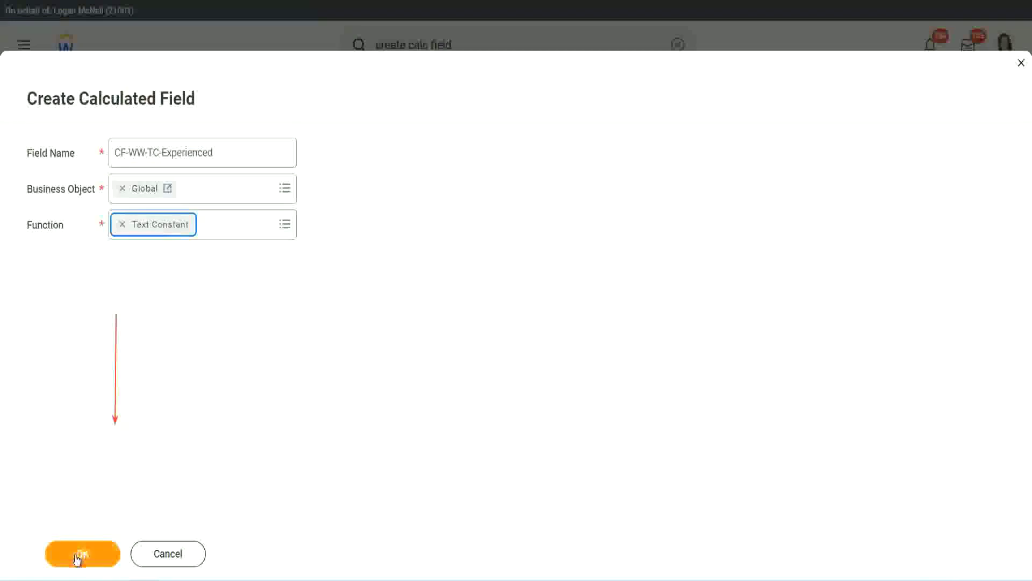
pyautogui.click(77, 558)
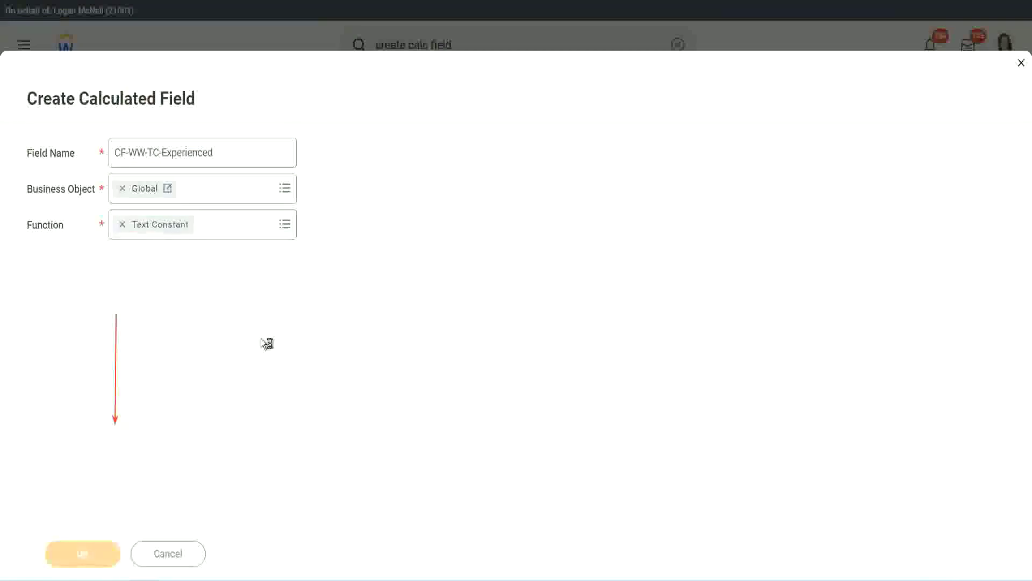
pyautogui.click(159, 304)
pyautogui.write('ienced')
pyautogui.click(85, 552)
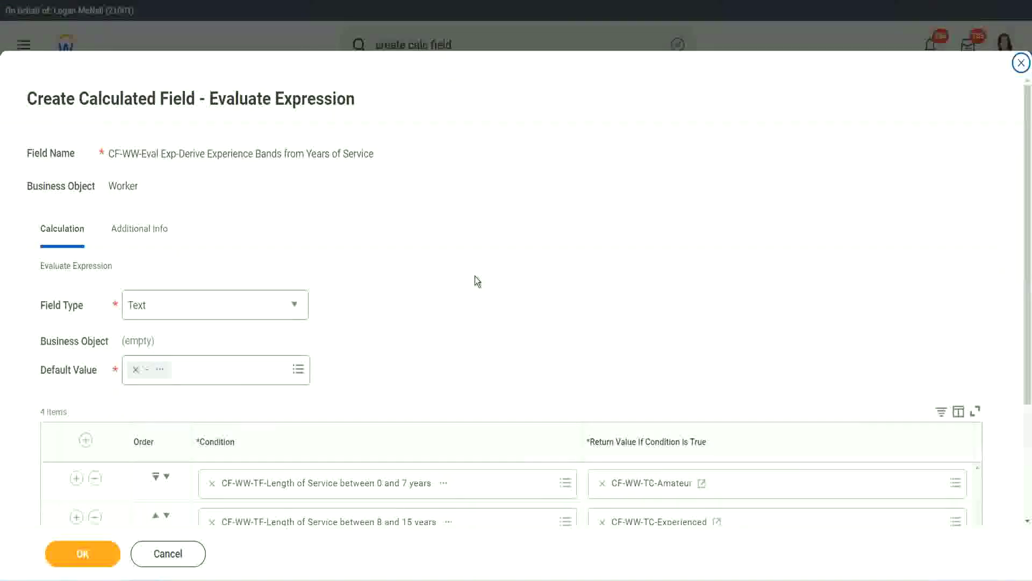
pyautogui.scroll(-3, 475, 276)
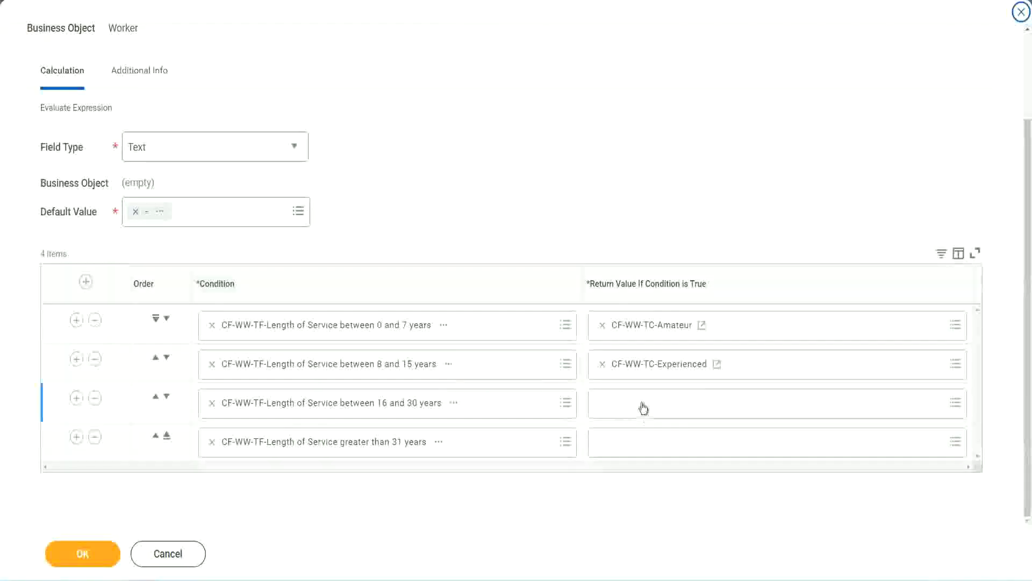
# - Define CF-WW-TC-Senior on the Global business object with the Text Constant function
pyautogui.click(643, 407)
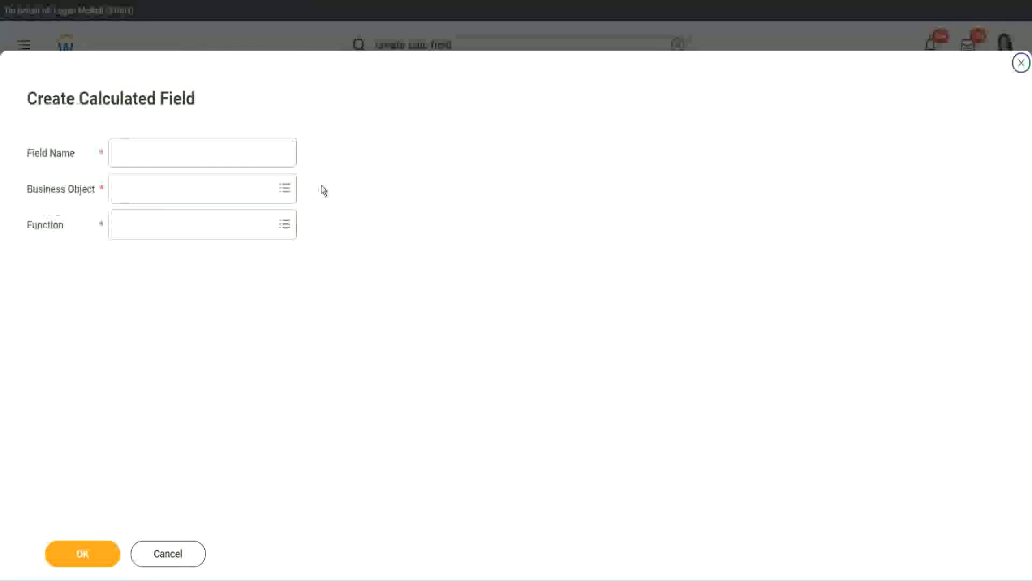
pyautogui.click(219, 152)
pyautogui.write('CF-WW-TC-Amateur')
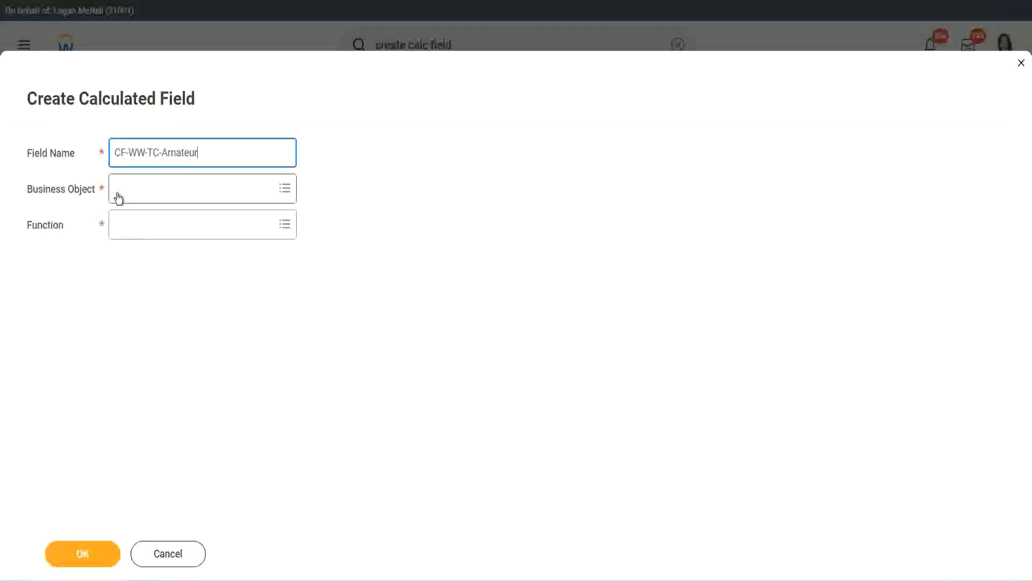
pyautogui.click(118, 189)
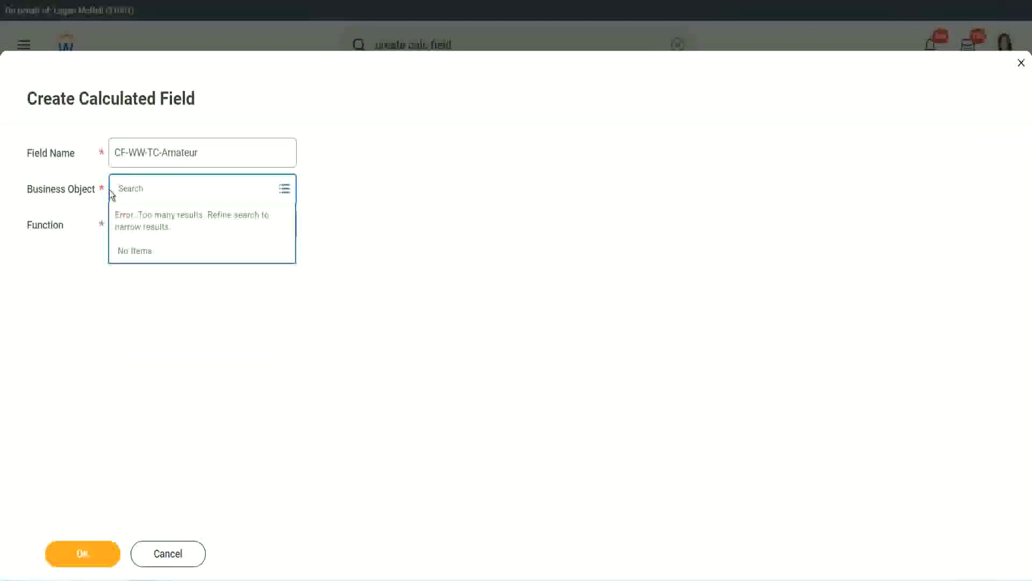
pyautogui.write('global')
pyautogui.press('Return')
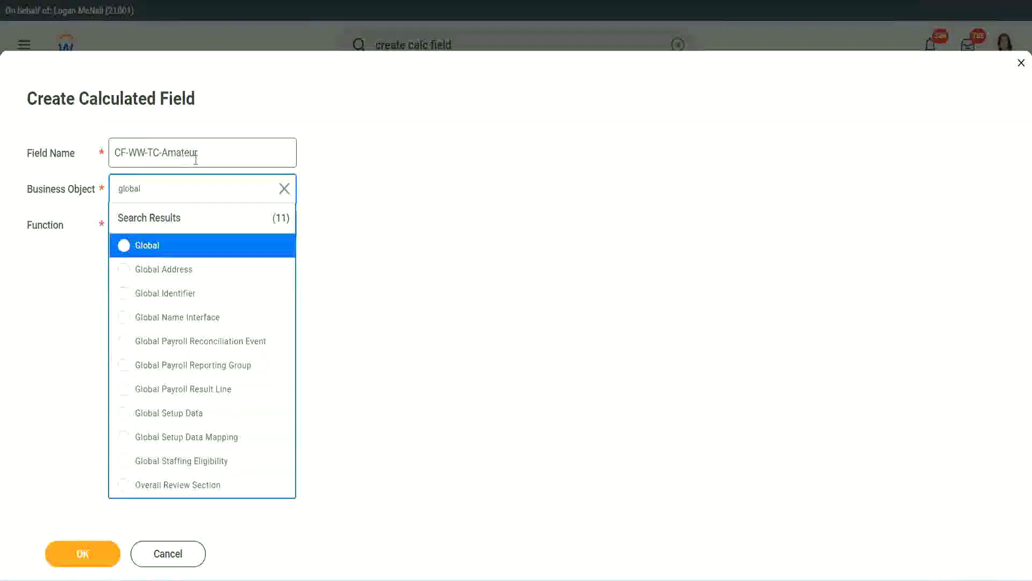
pyautogui.click(149, 245)
pyautogui.doubleClick(185, 152)
pyautogui.write('Senior')
pyautogui.click(165, 234)
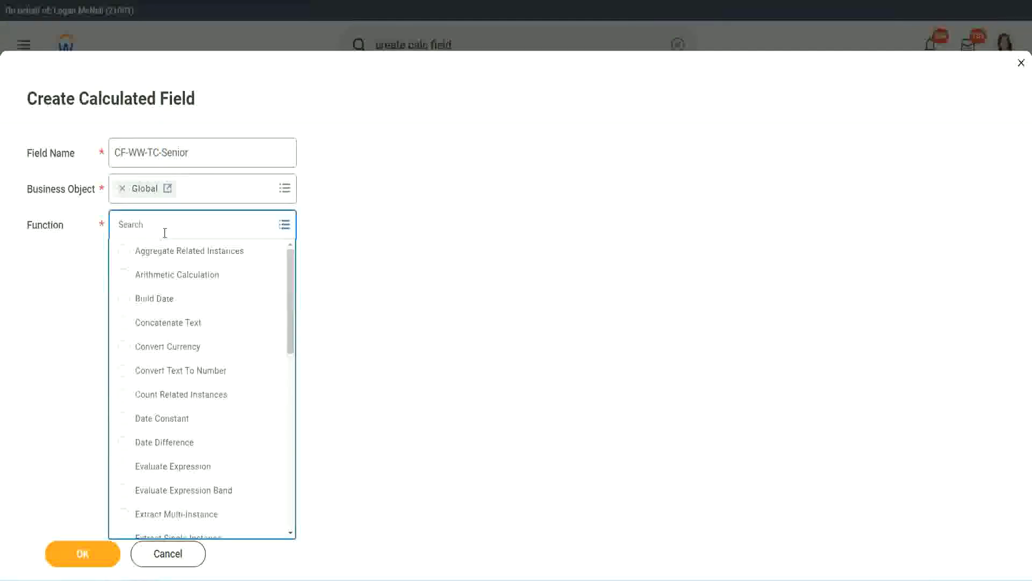
pyautogui.write('id')
pyautogui.press('Return')
pyautogui.click(157, 278)
pyautogui.click(94, 563)
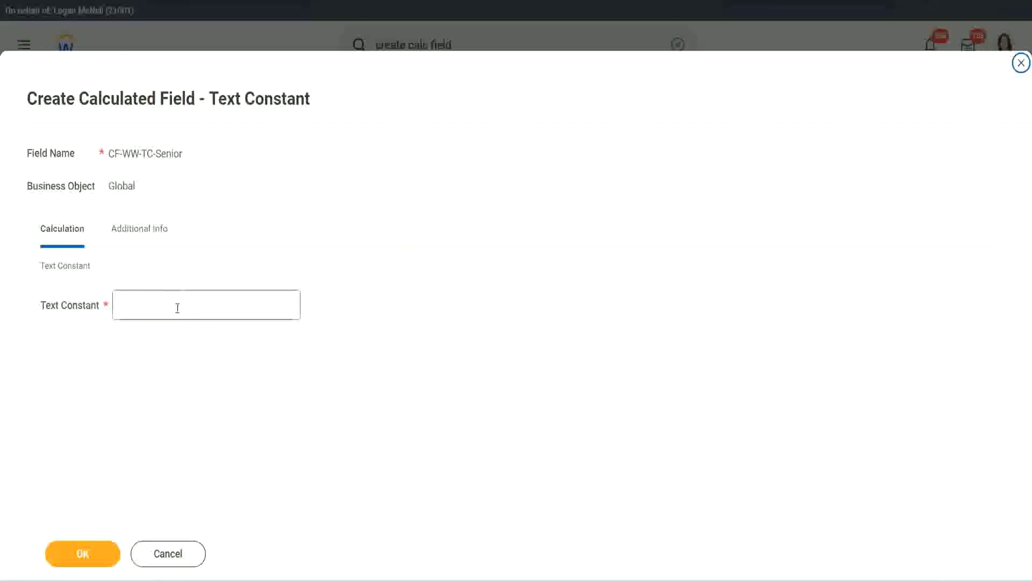
# - Give CF-WW-TC-Senior the text Senior and save it as the 16–30 years return value
pyautogui.click(178, 308)
pyautogui.write('Senior')
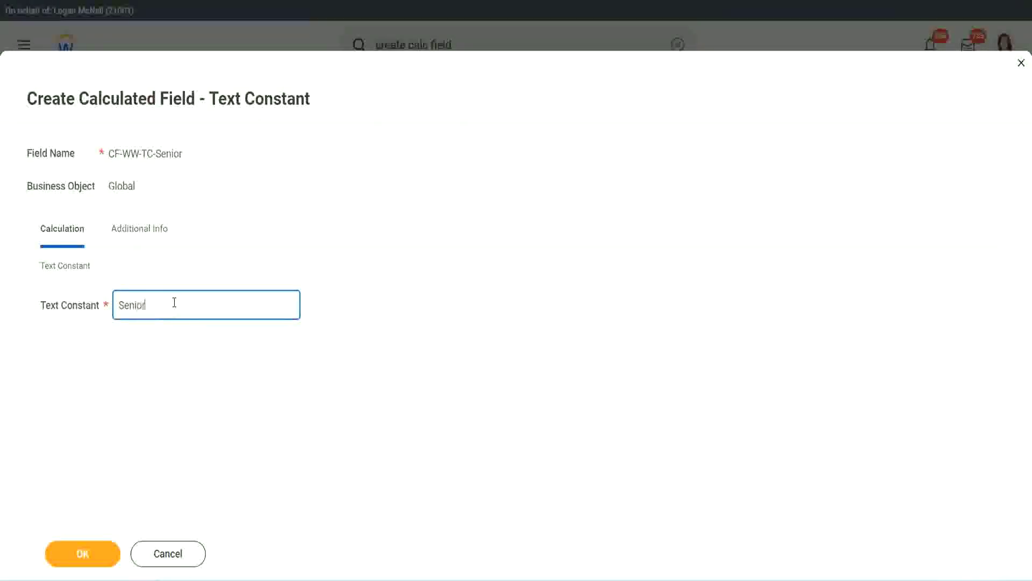
pyautogui.click(102, 560)
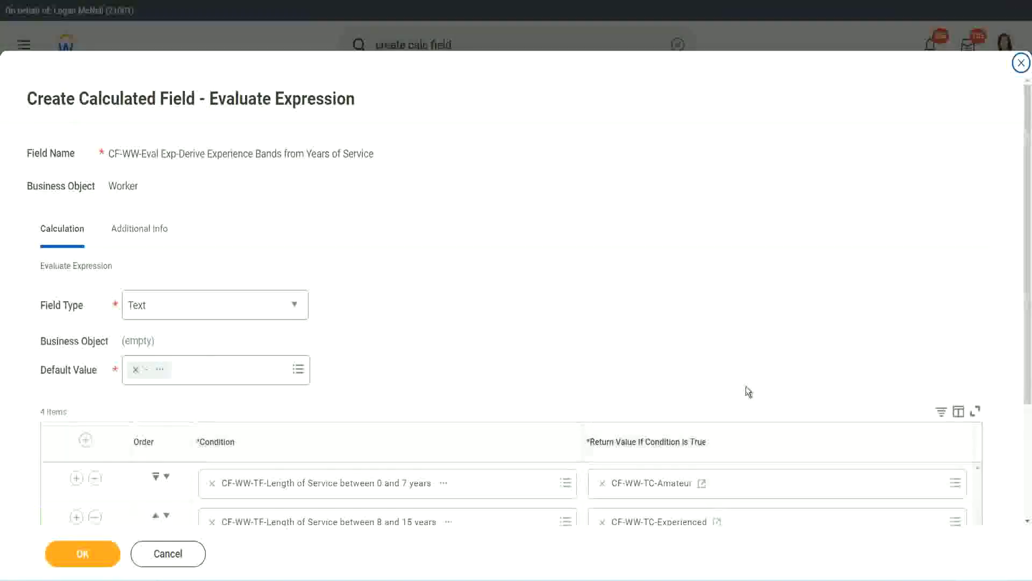
pyautogui.scroll(-3, 623, 419)
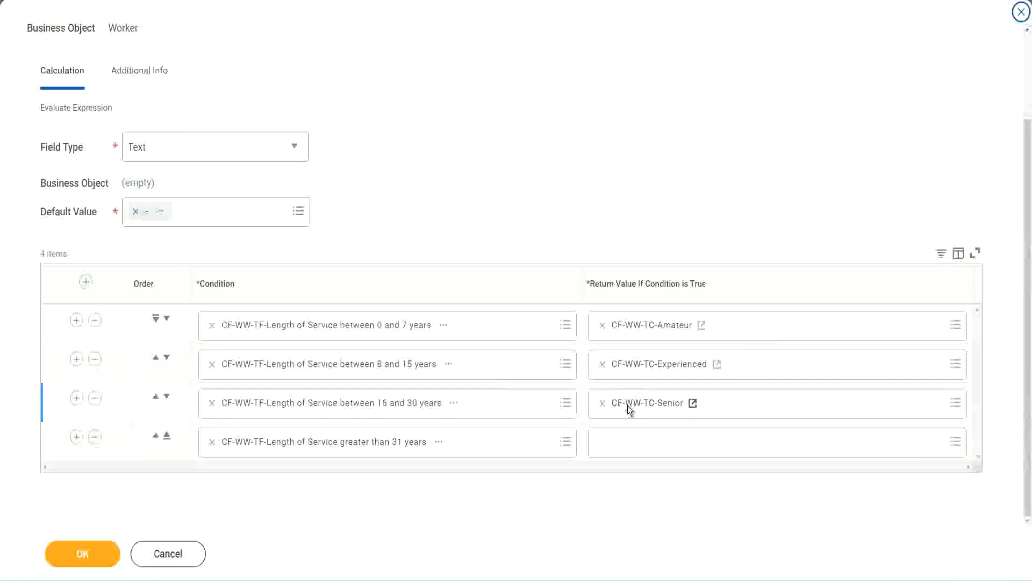
pyautogui.rightClick(628, 405)
# - From the last return value, start a new calculated field named CF-WW-TC-Legend
pyautogui.click(653, 465)
pyautogui.click(627, 446)
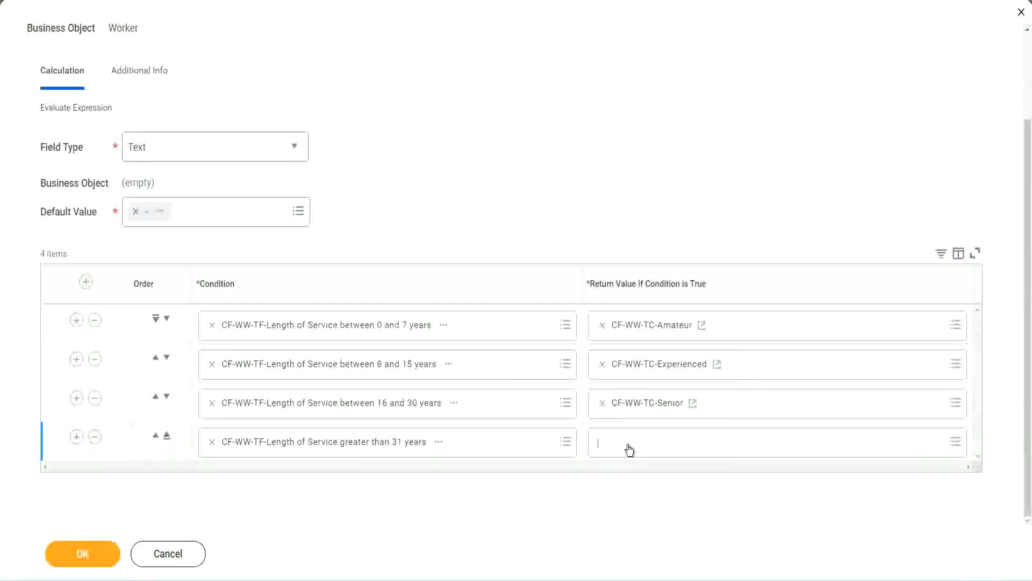
pyautogui.click(636, 416)
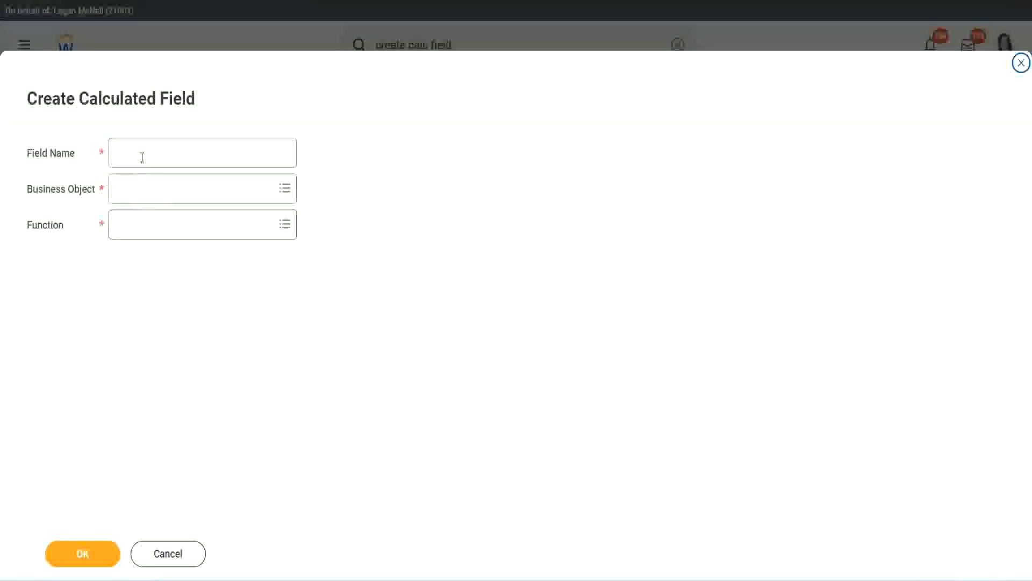
pyautogui.click(142, 157)
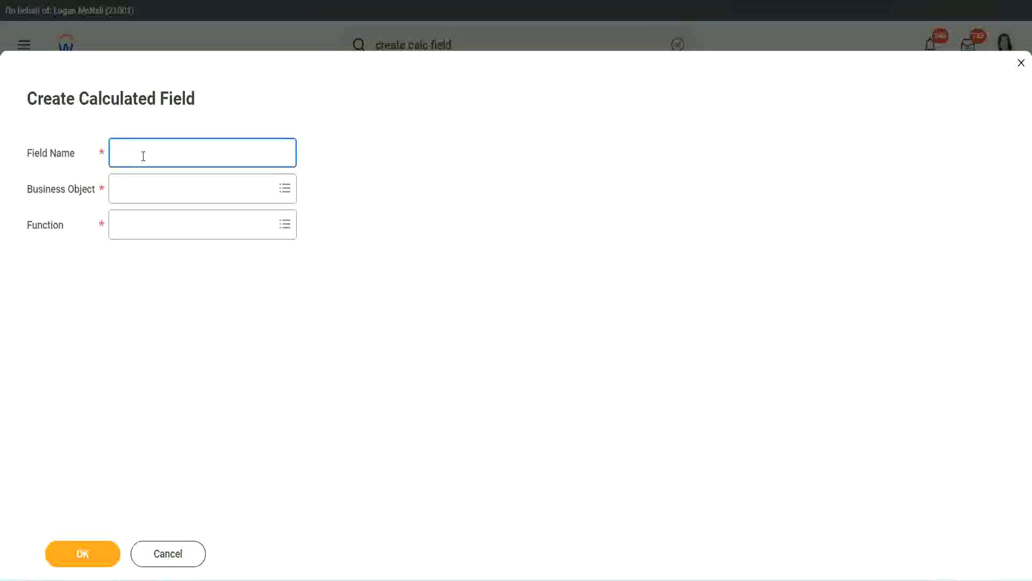
pyautogui.write('CF-WW-TC-Senior')
pyautogui.doubleClick(176, 153)
pyautogui.write('Legend')
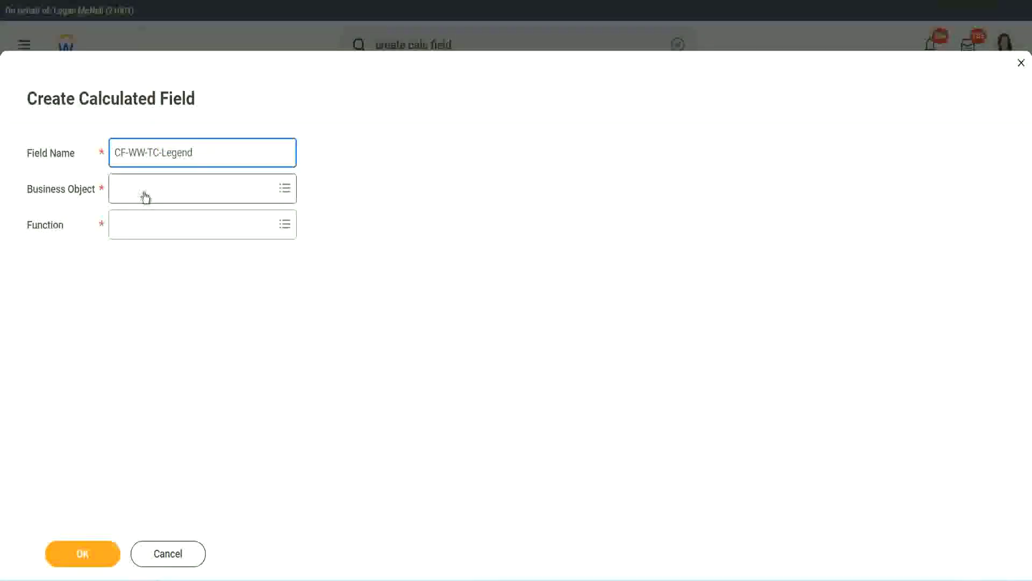
# - Set Global and Text Constant, then save the constant holding Legend
pyautogui.click(146, 196)
pyautogui.write('Glo')
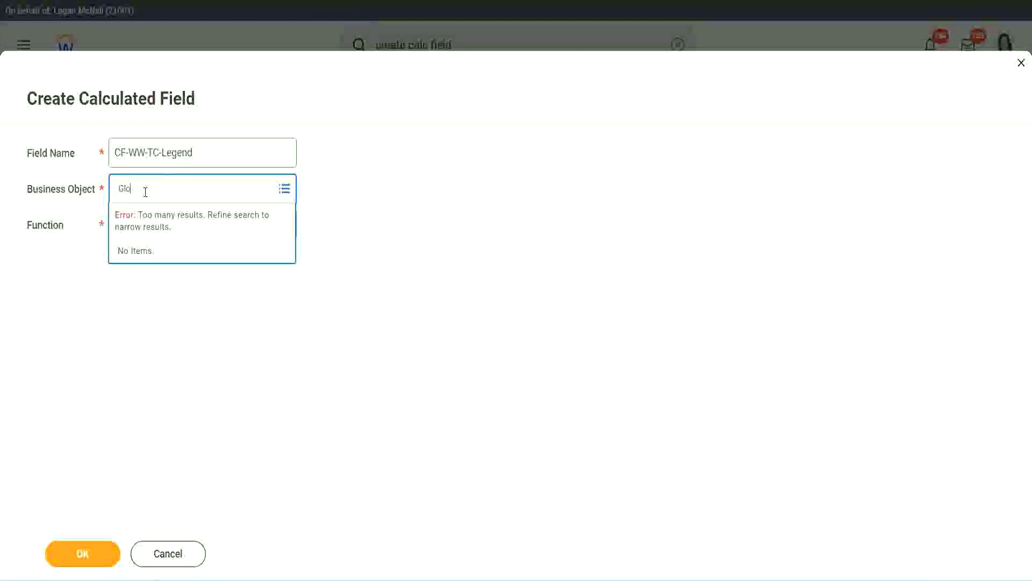
pyautogui.write('bal')
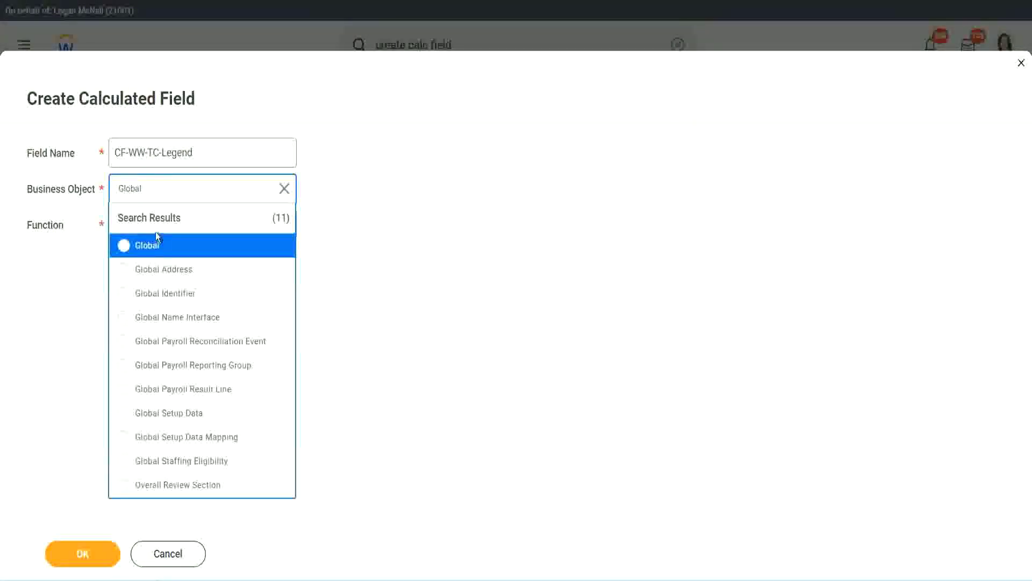
pyautogui.click(151, 245)
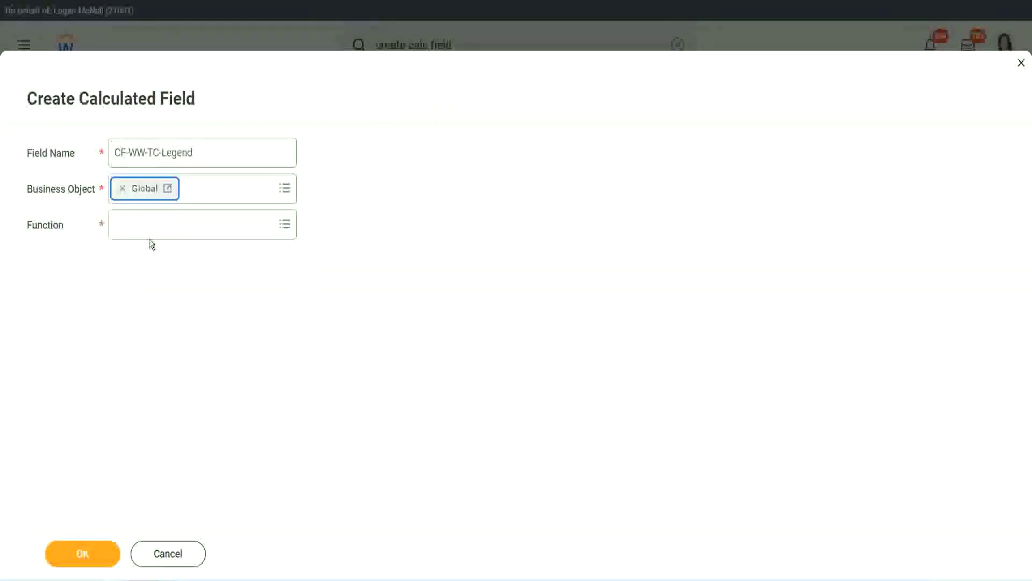
pyautogui.click(149, 226)
pyautogui.write('tc')
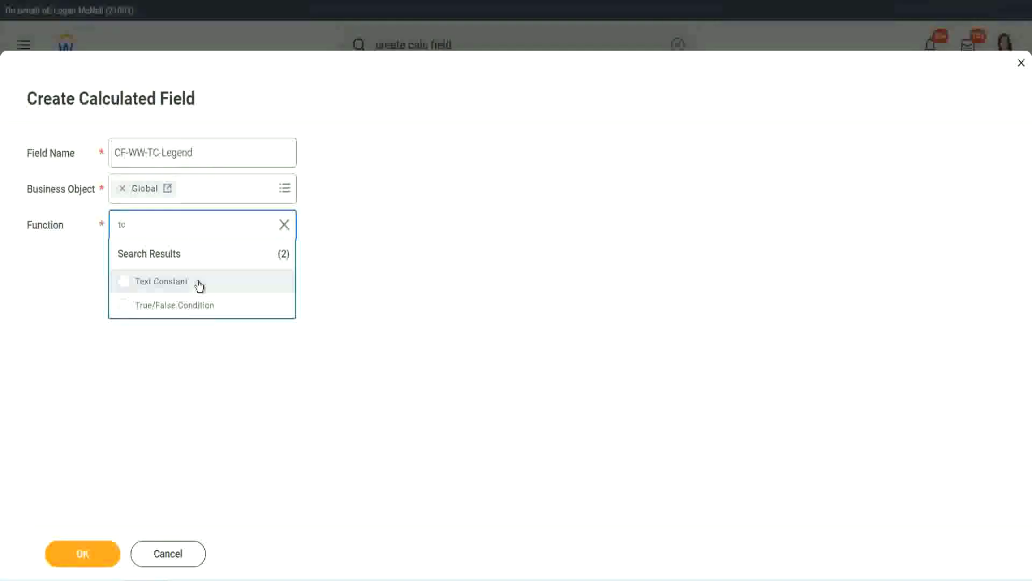
pyautogui.click(254, 285)
pyautogui.click(88, 533)
pyautogui.write('Legend')
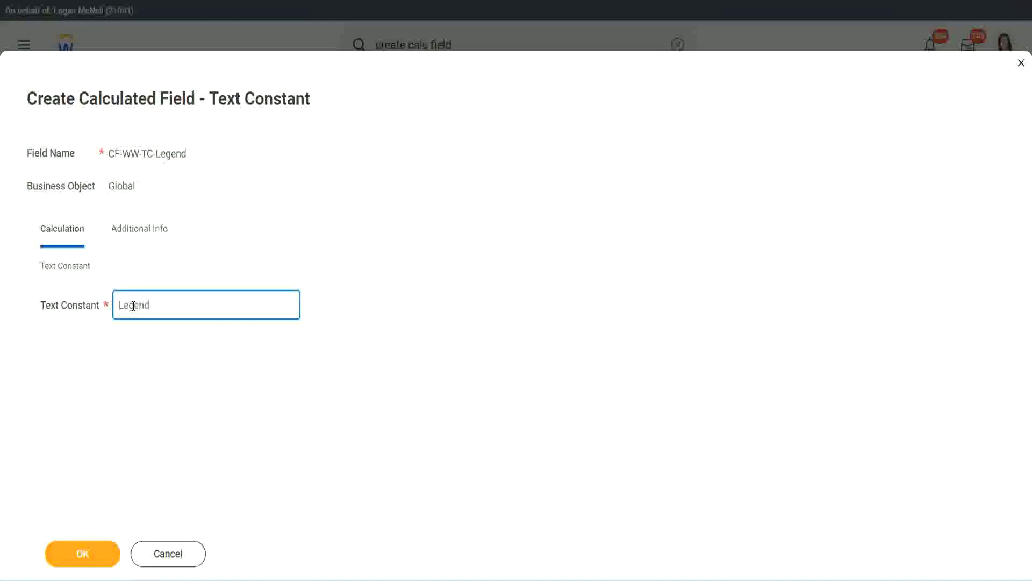
pyautogui.click(98, 551)
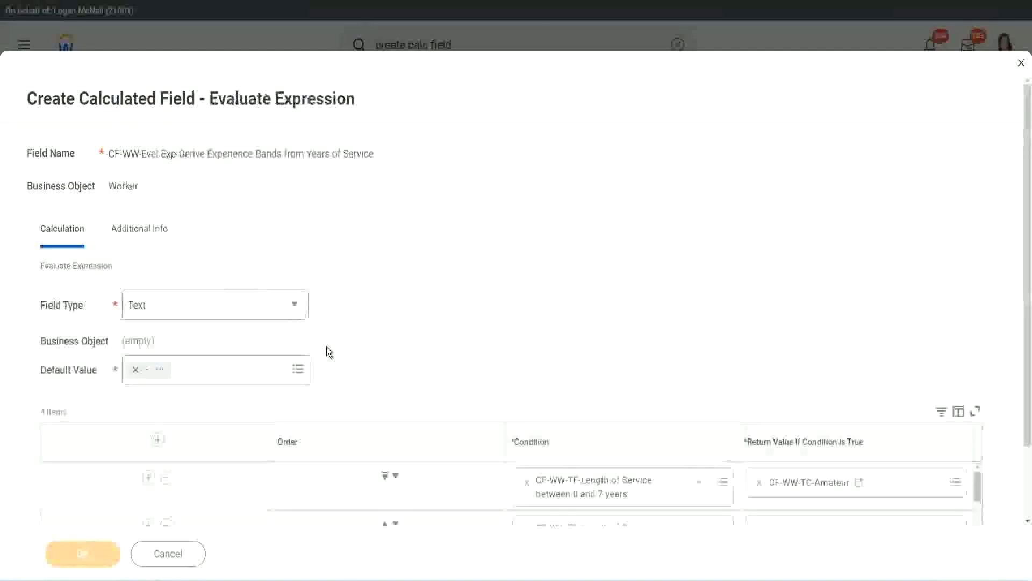
pyautogui.scroll(-3, 546, 286)
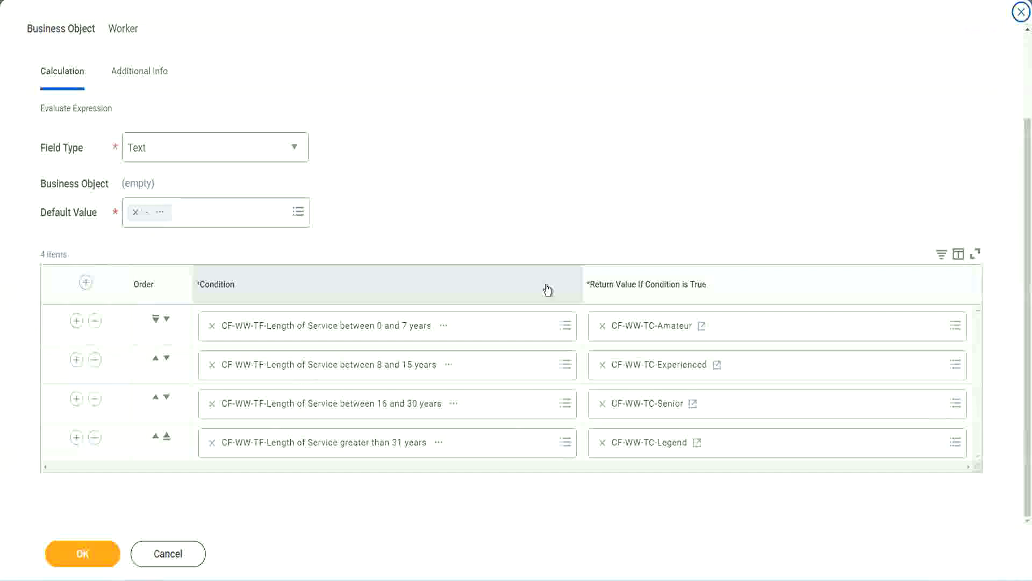
pyautogui.scroll(1, 439, 220)
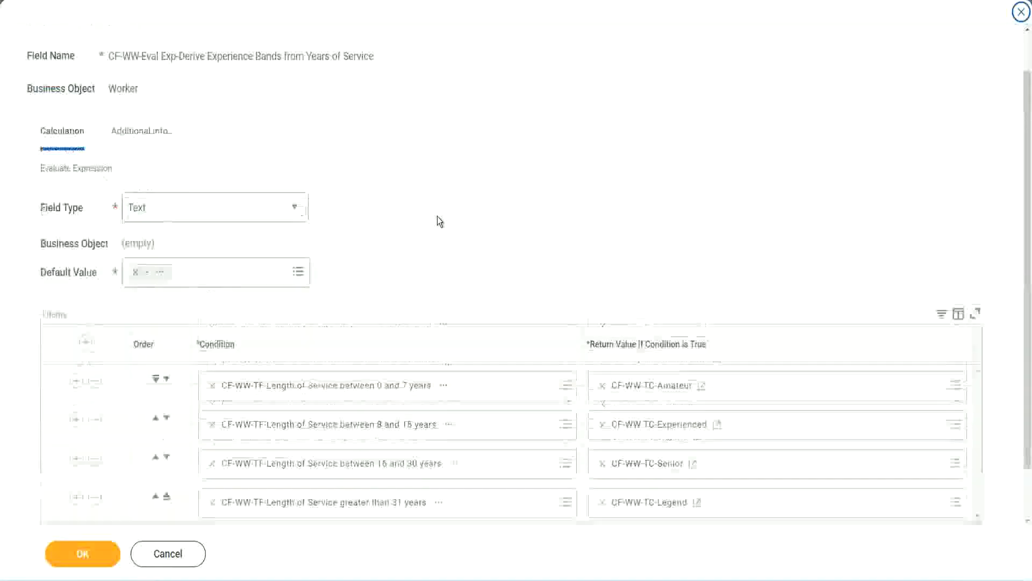
pyautogui.scroll(1, 438, 221)
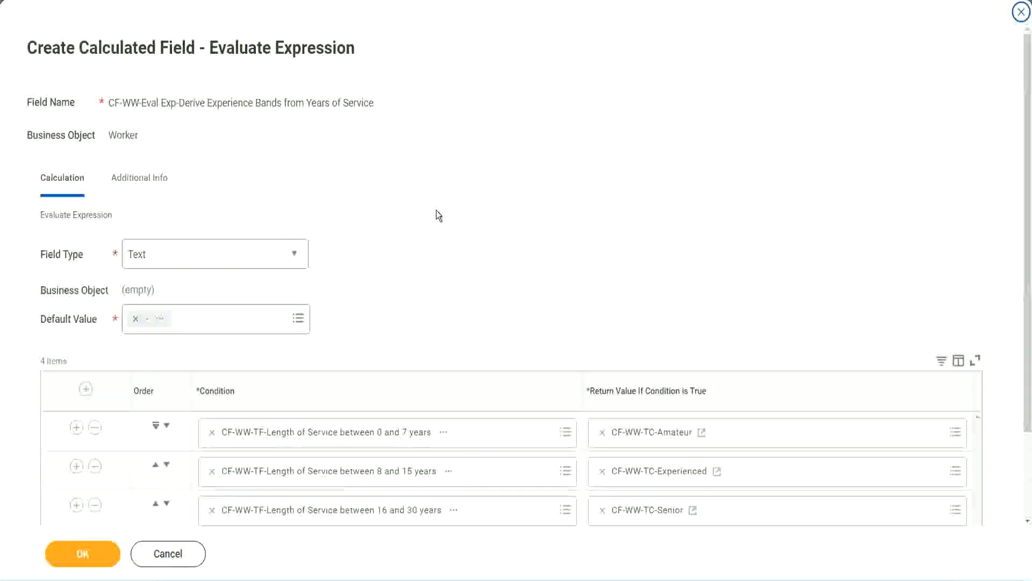
pyautogui.scroll(-2, 439, 215)
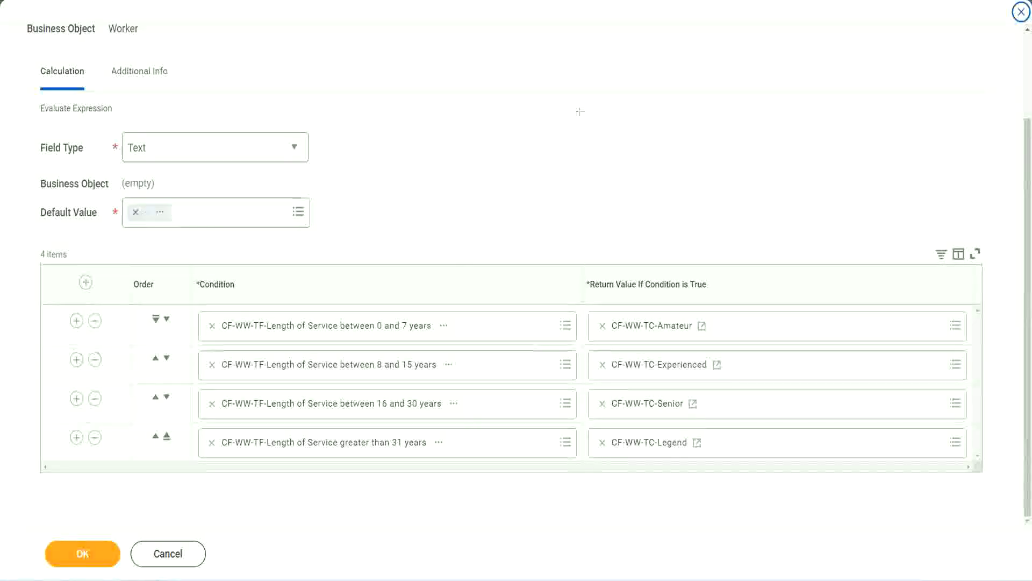
pyautogui.moveTo(661, 152); pyautogui.dragTo(669, 255)
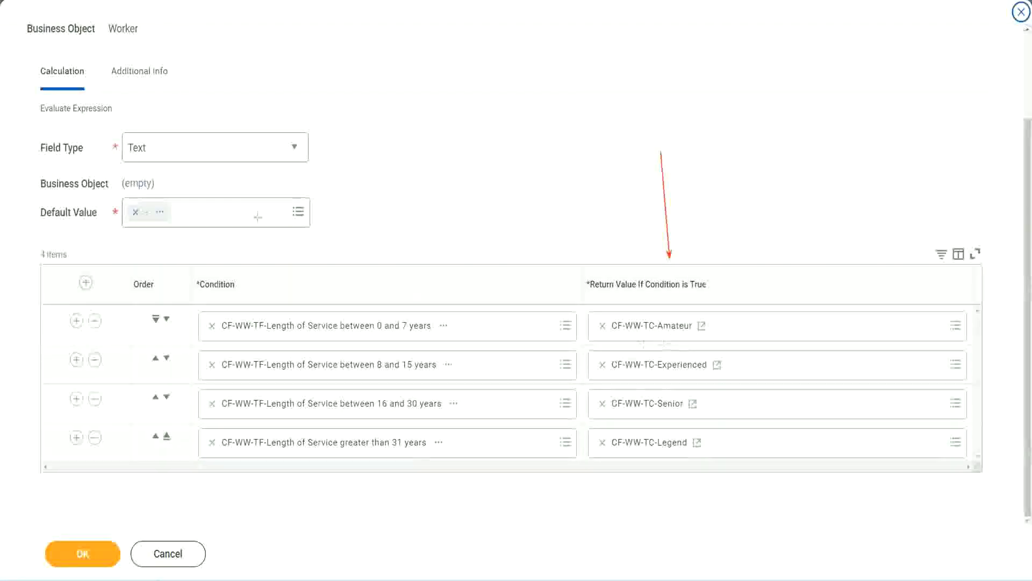
pyautogui.moveTo(128, 92); pyautogui.dragTo(133, 129)
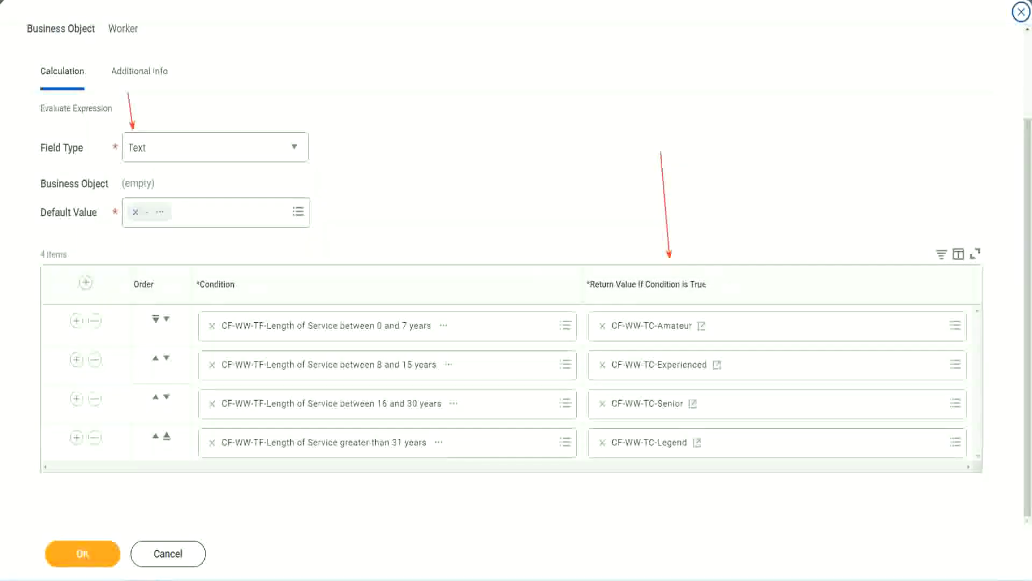
# - Save CF-WW-Eval Exp-Derive Experience Bands and copy its name
pyautogui.click(90, 550)
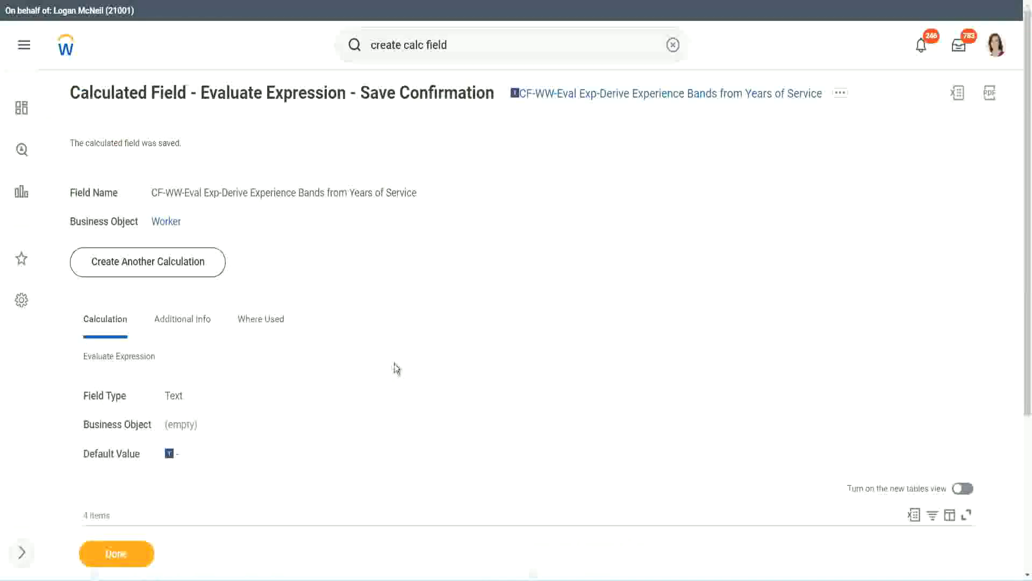
pyautogui.scroll(-4, 396, 368)
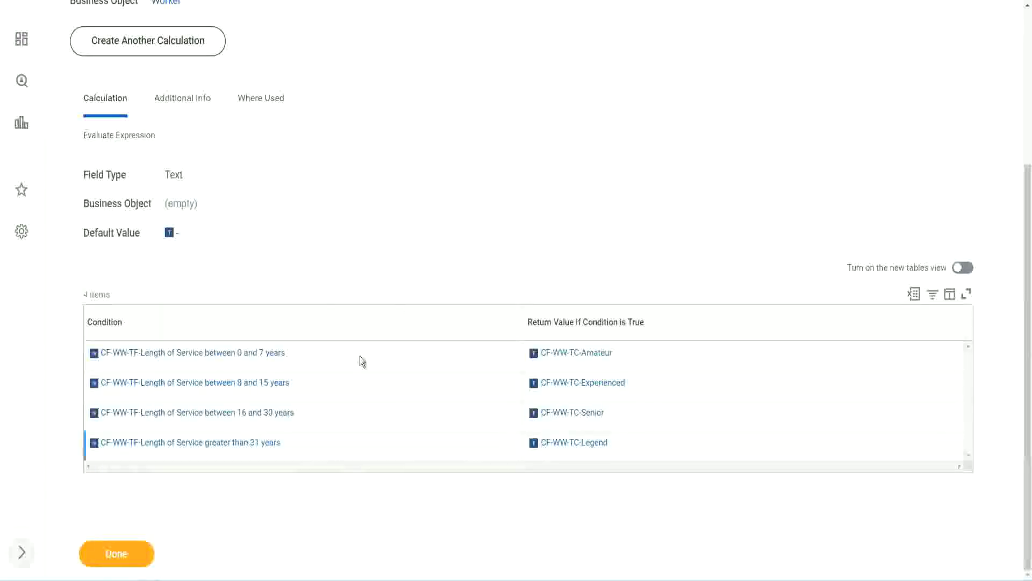
pyautogui.scroll(4, 272, 333)
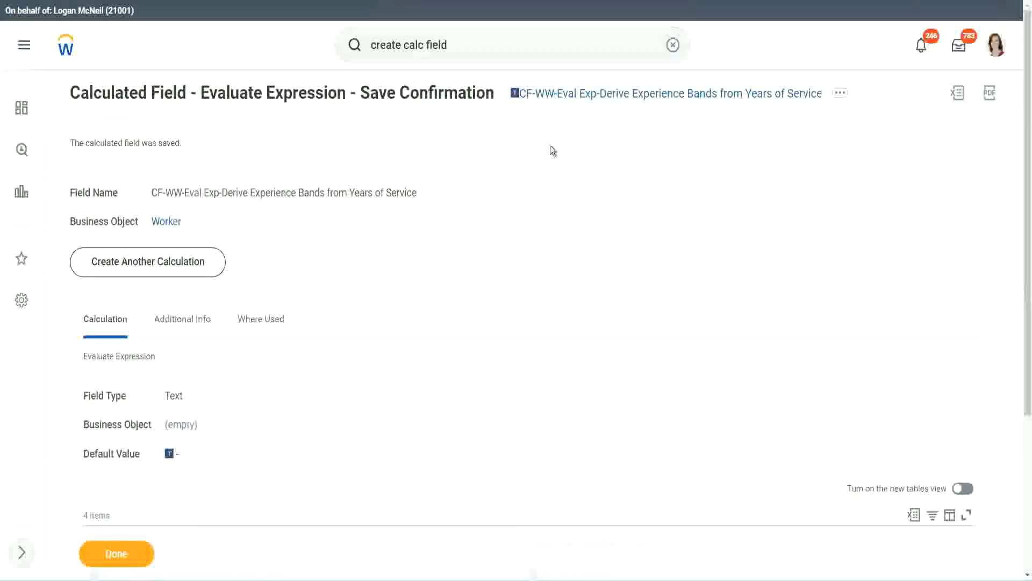
pyautogui.rightClick(607, 99)
pyautogui.click(635, 162)
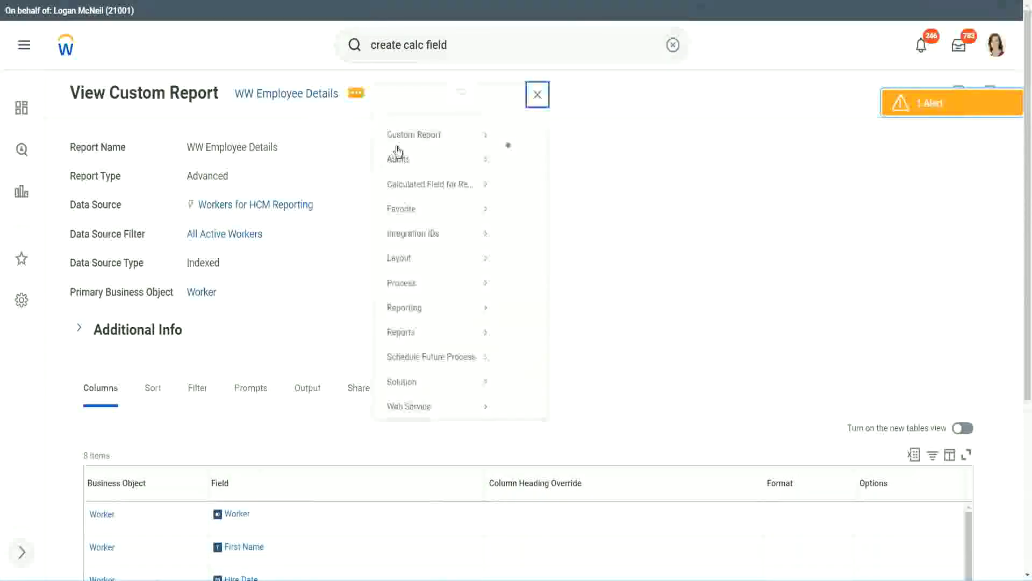
# - In the report definition, add a new last column row and delete the Years of Service substring row
pyautogui.moveTo(414, 135)
pyautogui.click(525, 156)
pyautogui.scroll(-2, 376, 235)
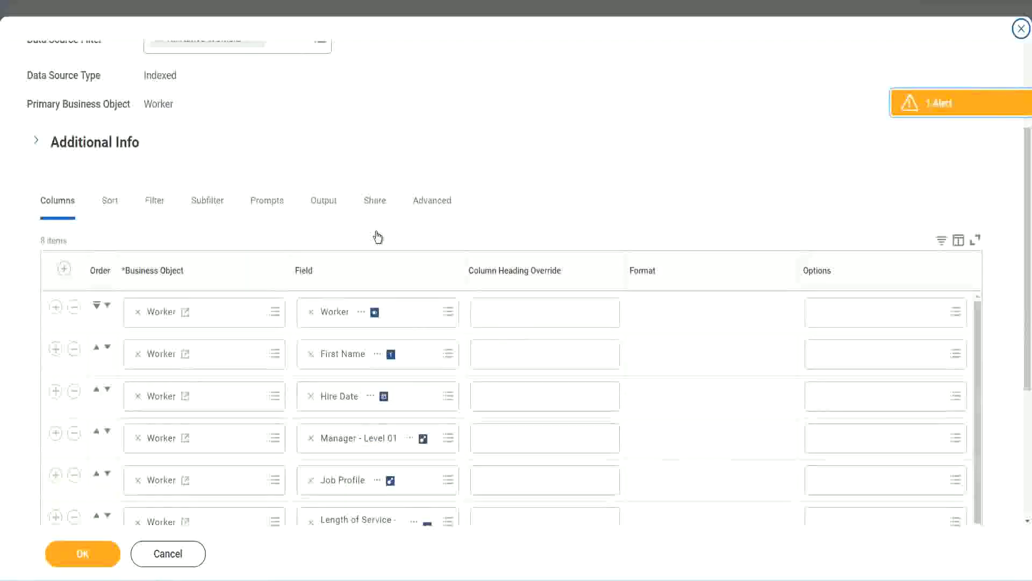
pyautogui.scroll(-2, 378, 236)
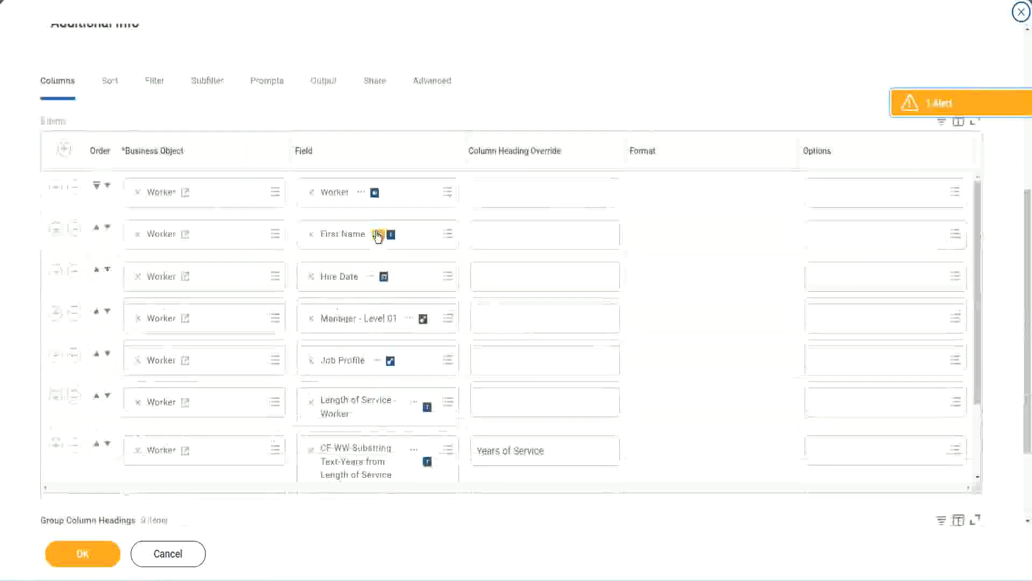
pyautogui.click(56, 447)
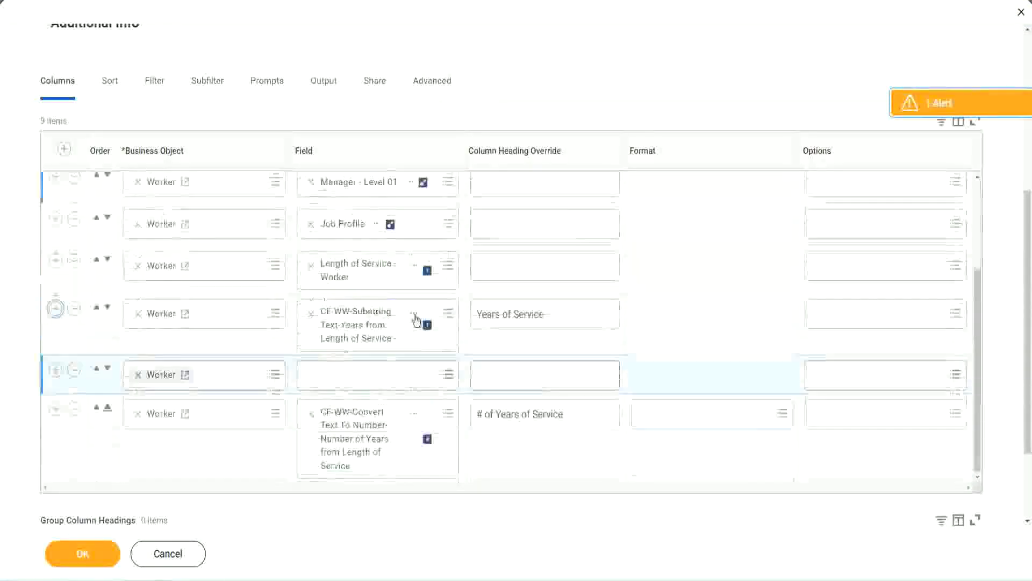
pyautogui.scroll(-2, 282, 416)
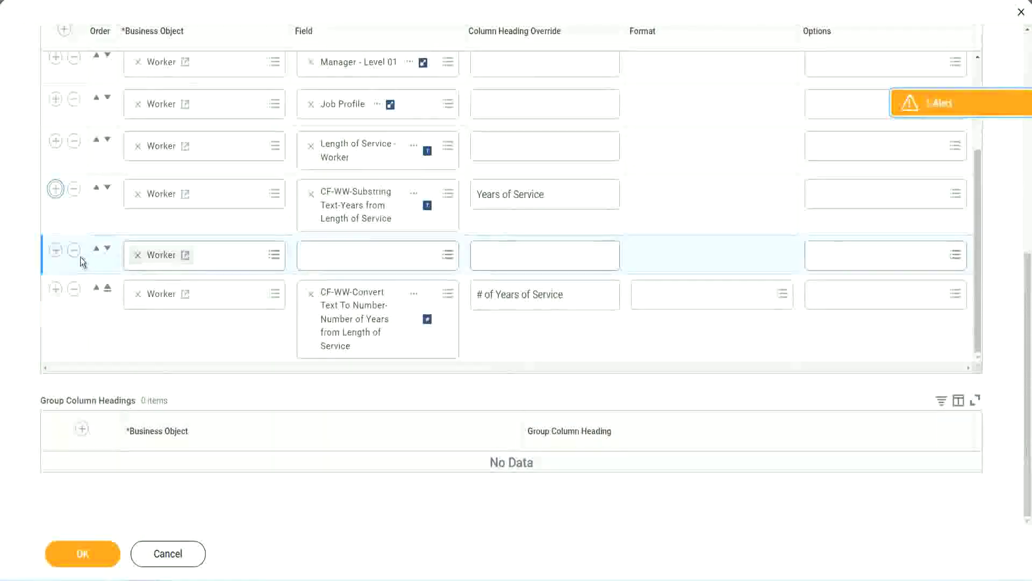
pyautogui.click(108, 249)
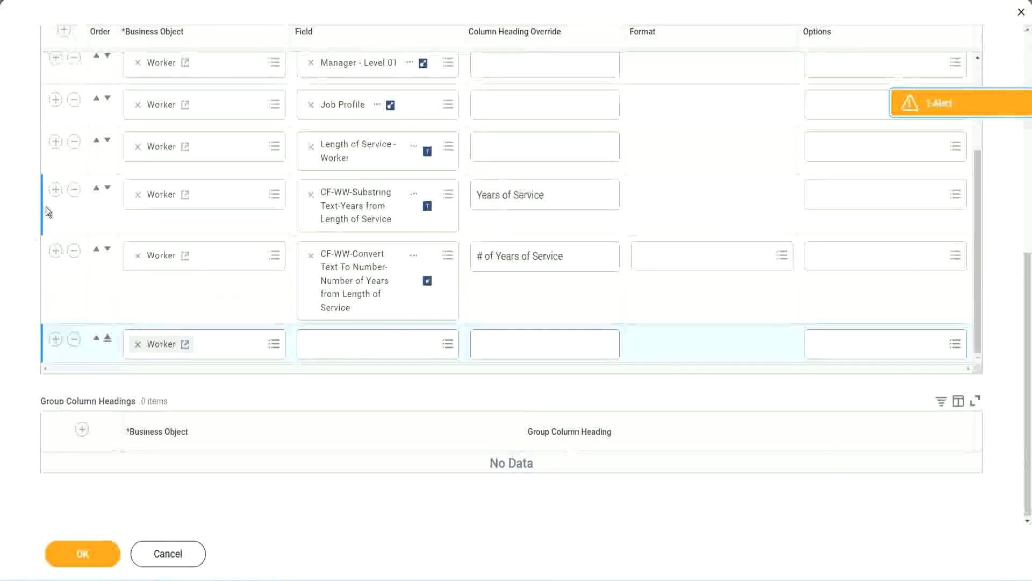
pyautogui.click(74, 191)
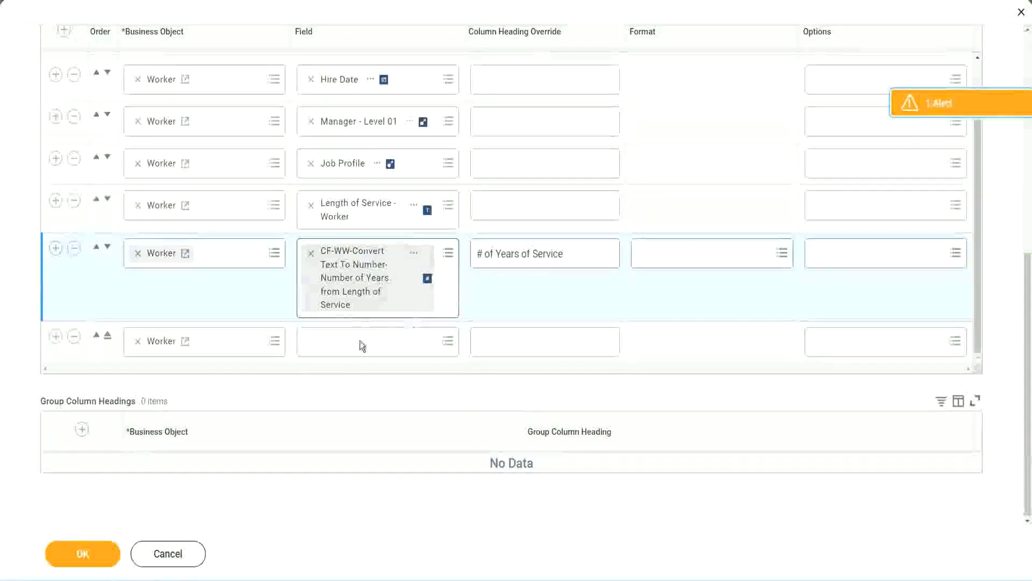
# - Set the new column to CF-WW-Eval Exp-Derive Experience Bands with heading 'Experience Bands', save, and run
pyautogui.click(337, 341)
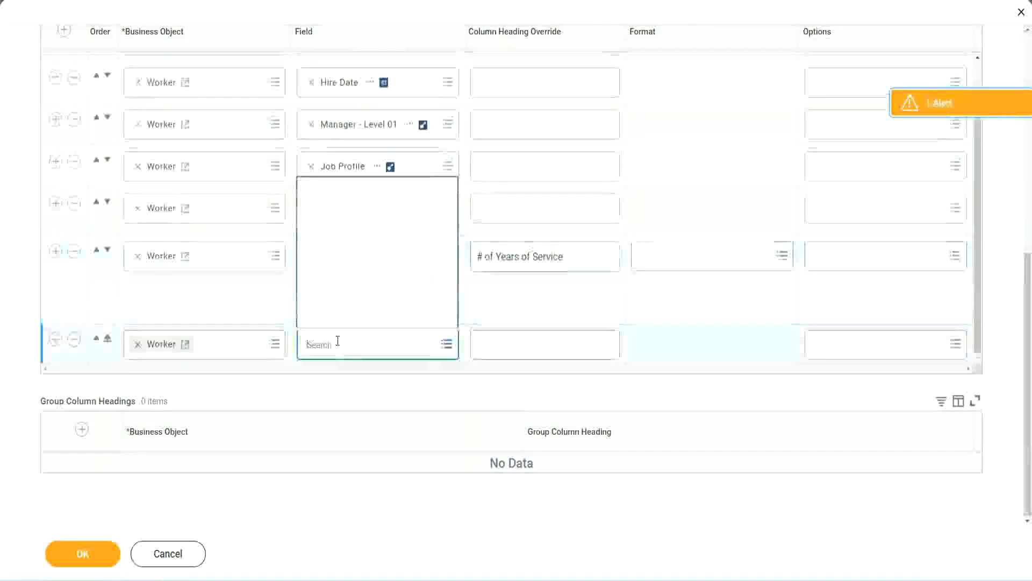
pyautogui.hotkey('ctrl', 'v')
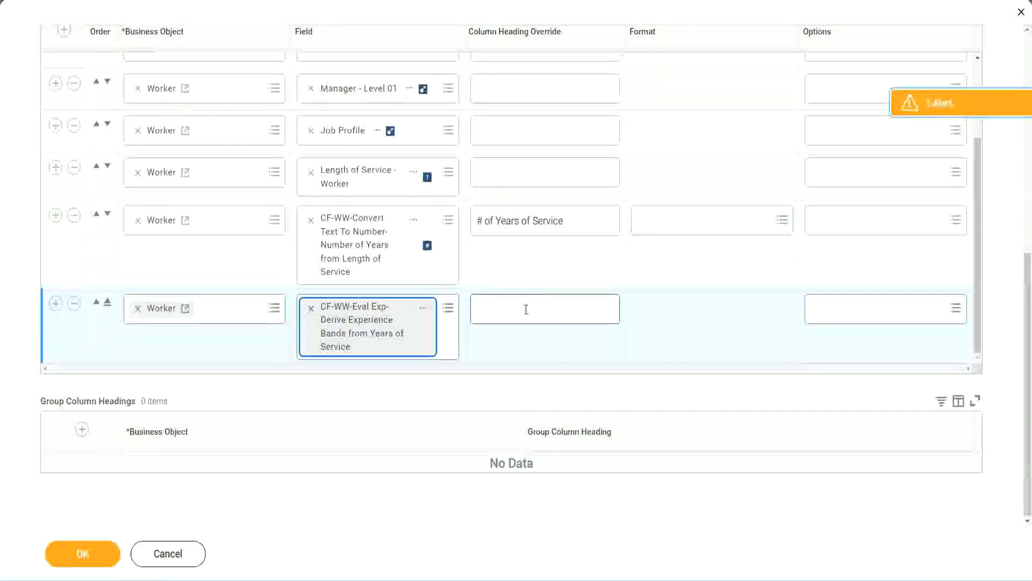
pyautogui.click(526, 309)
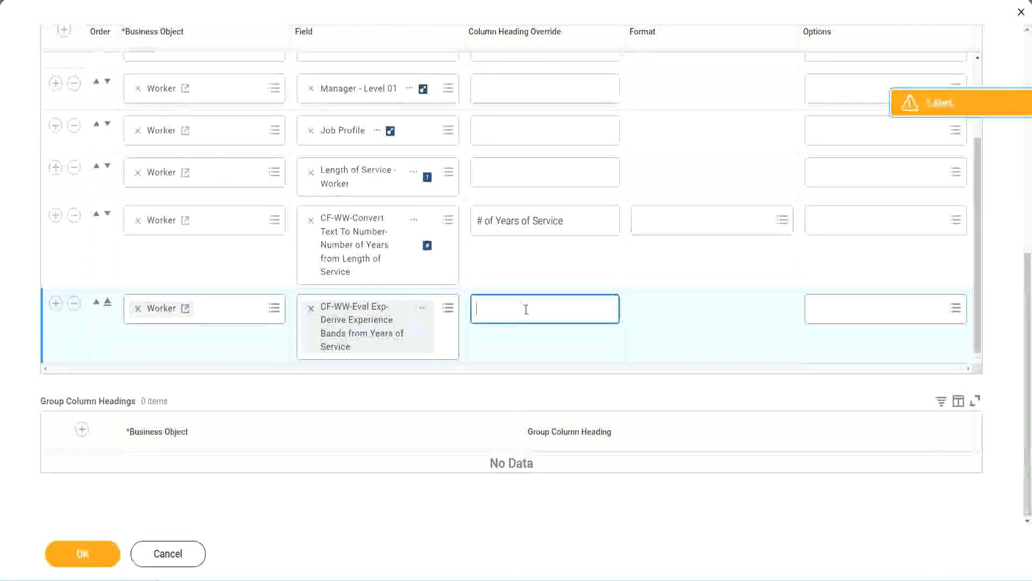
pyautogui.write('Exper')
pyautogui.write('ience B')
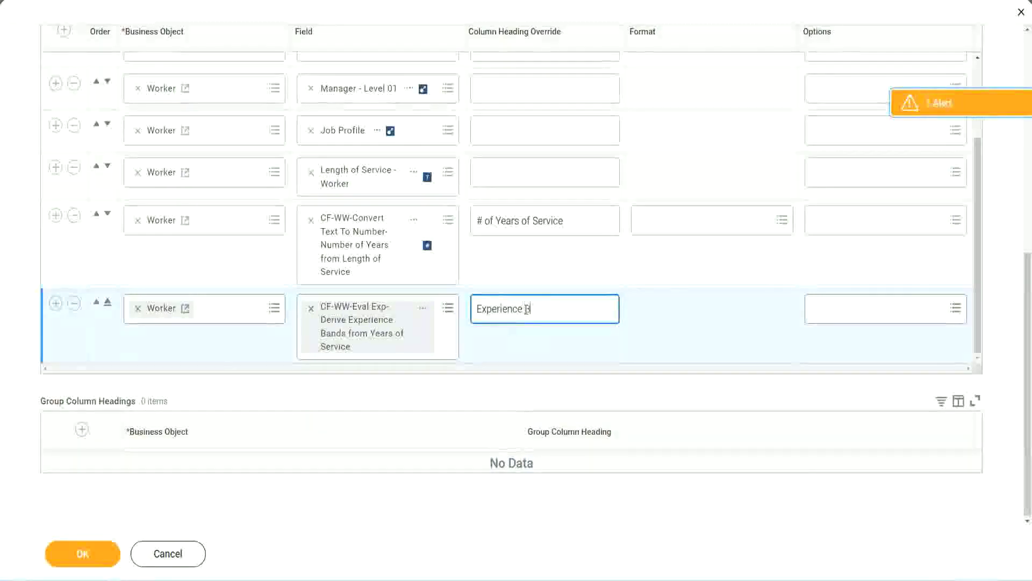
pyautogui.write('ands')
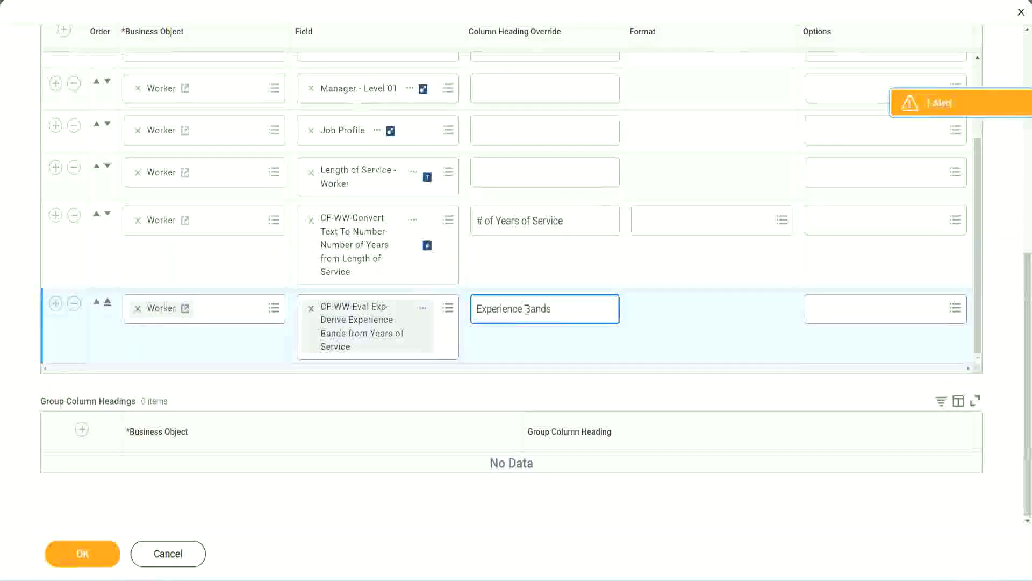
pyautogui.click(102, 554)
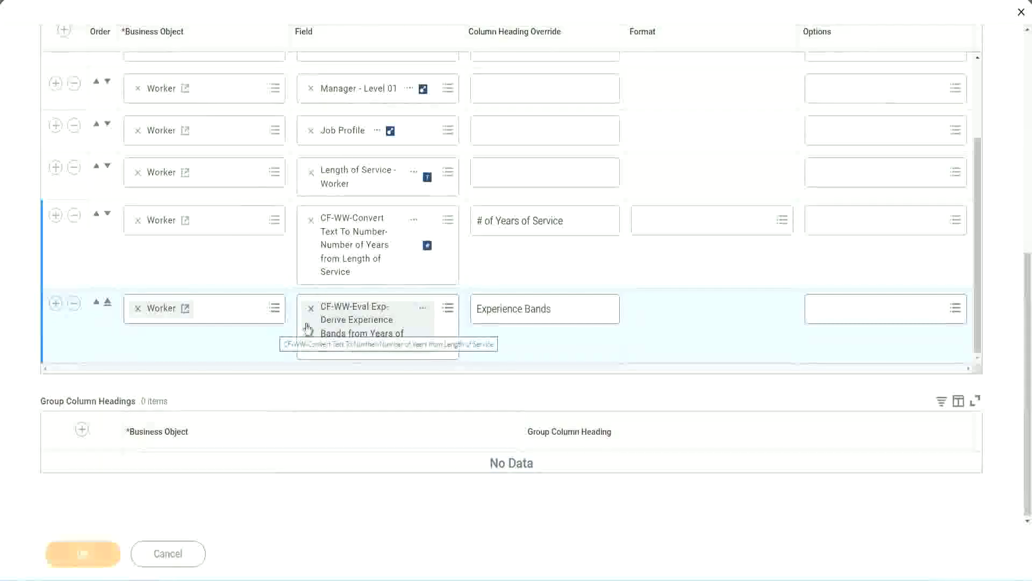
pyautogui.scroll(-3, 322, 365)
pyautogui.click(118, 554)
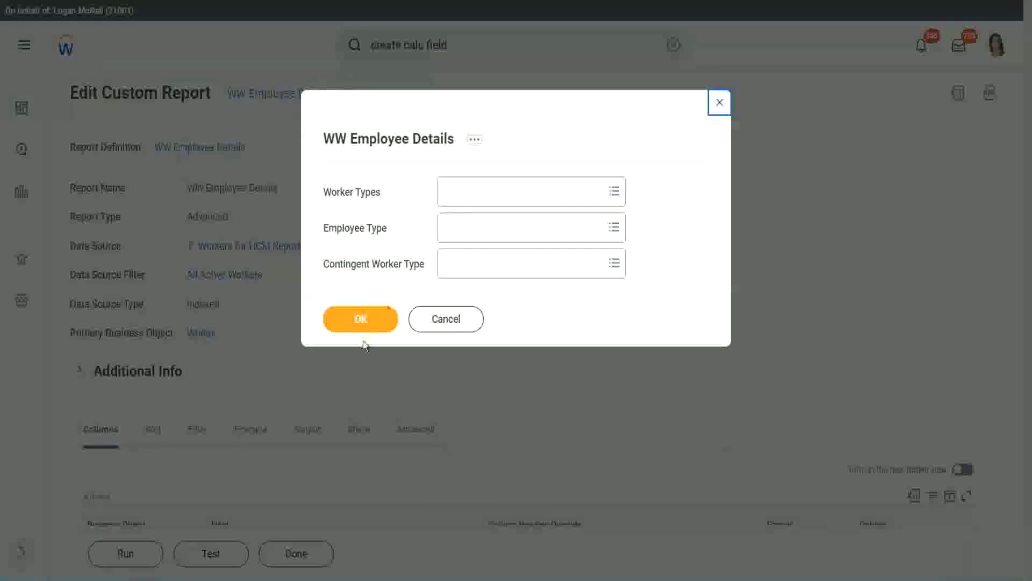
# - Accept the empty prompts and check Experience Bands values against years of service for 347 workers
pyautogui.click(361, 322)
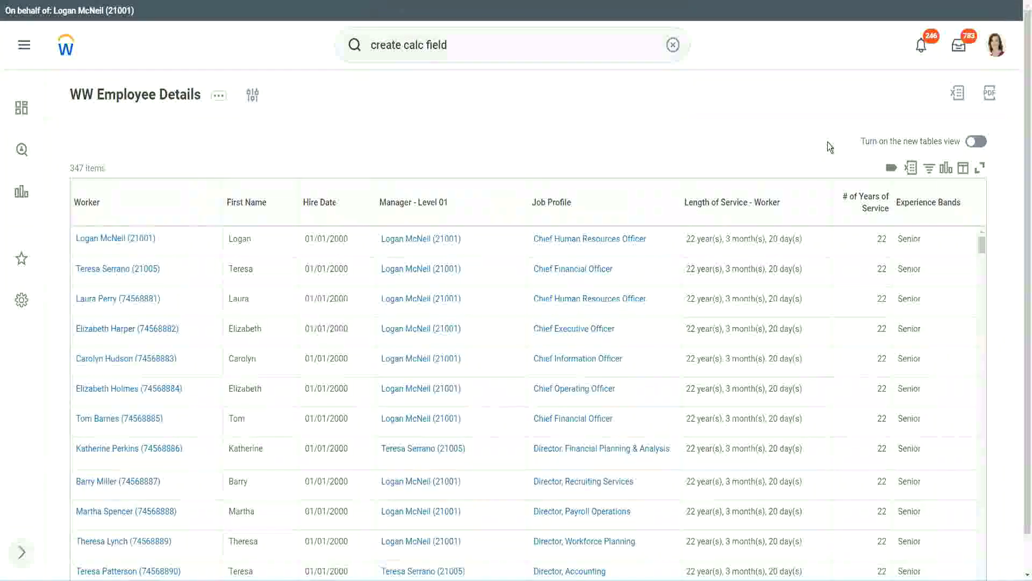
pyautogui.scroll(-1, 855, 171)
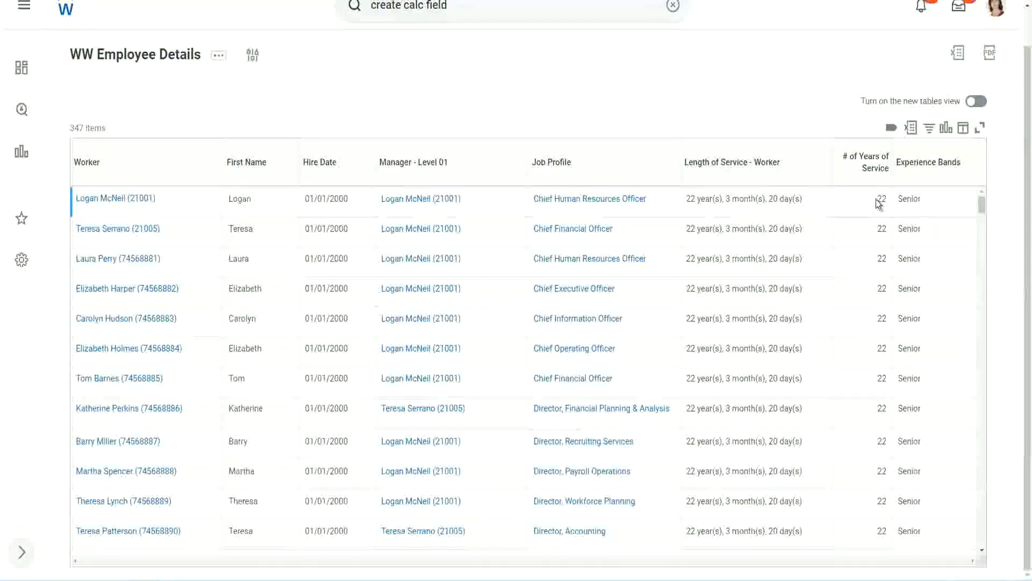
pyautogui.moveTo(878, 203); pyautogui.dragTo(890, 203)
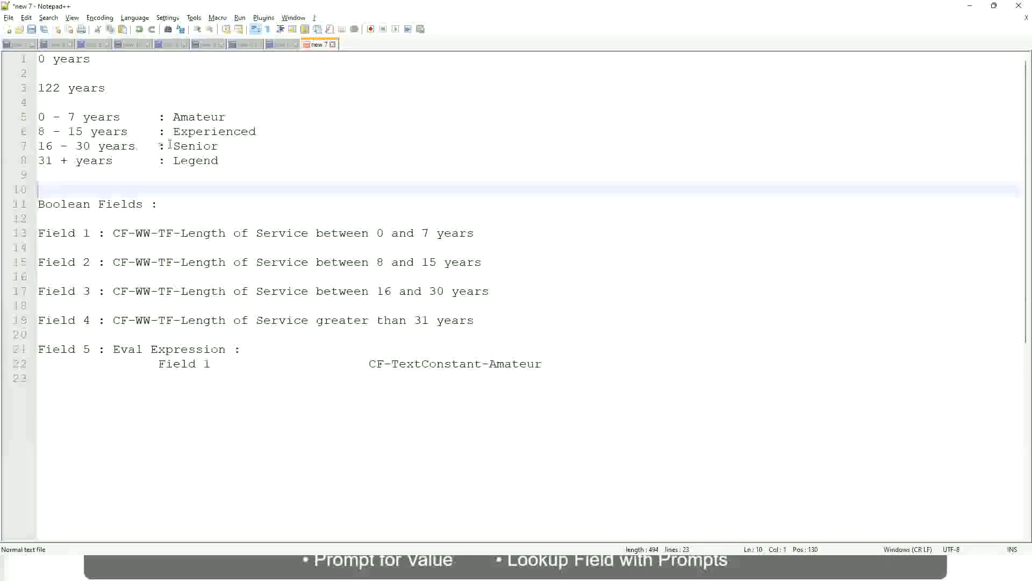
pyautogui.click(179, 146)
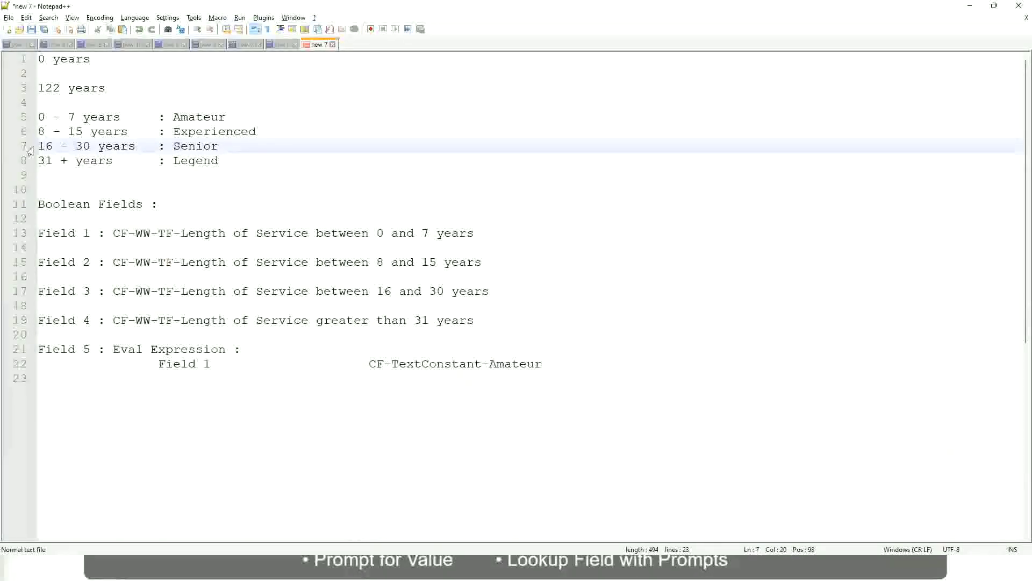
pyautogui.moveTo(36, 146); pyautogui.dragTo(98, 146)
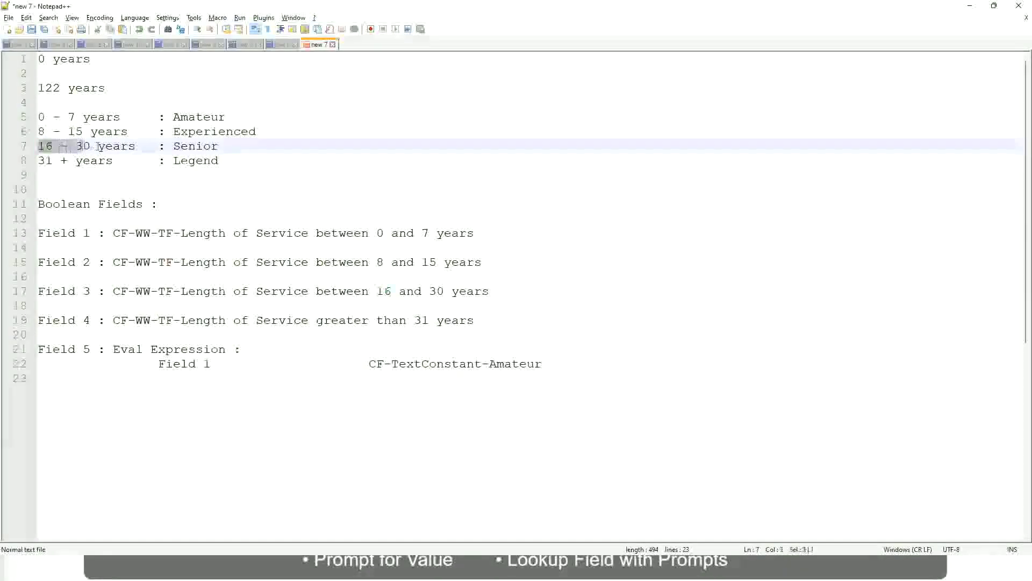
pyautogui.doubleClick(195, 146)
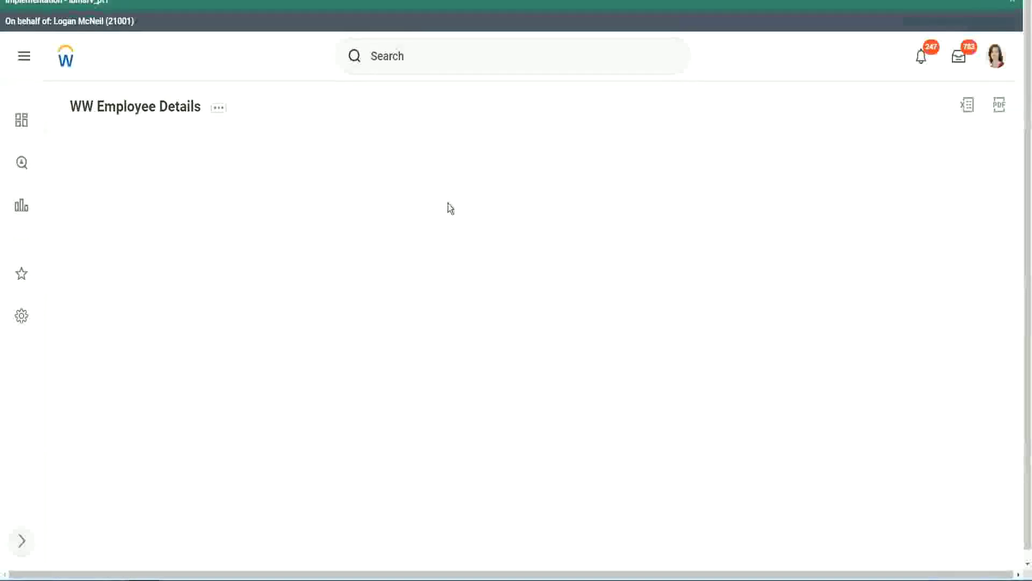
pyautogui.scroll(-2, 886, 321)
pyautogui.scroll(-2, 890, 325)
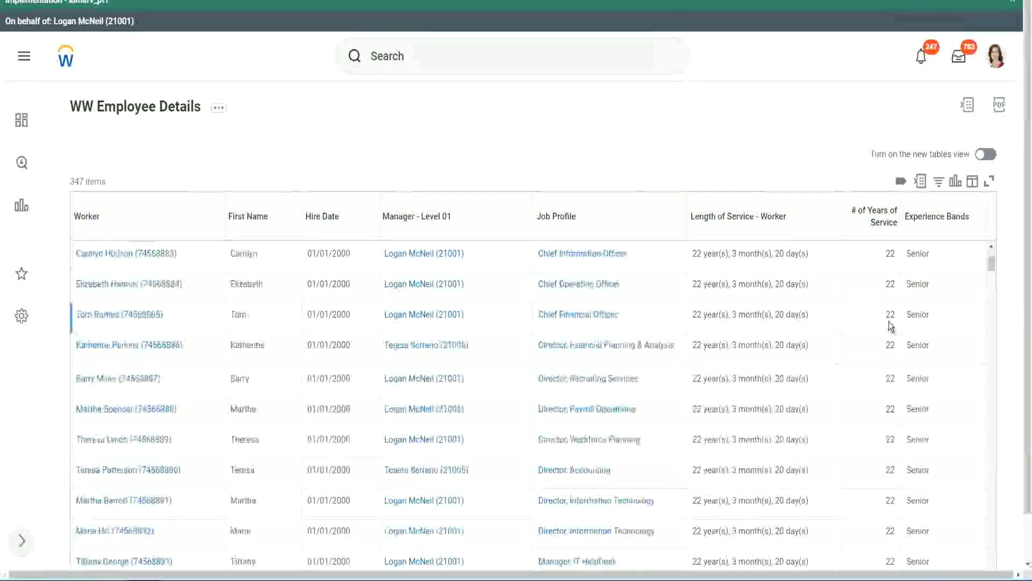
pyautogui.scroll(-1, 892, 323)
pyautogui.scroll(-2, 890, 322)
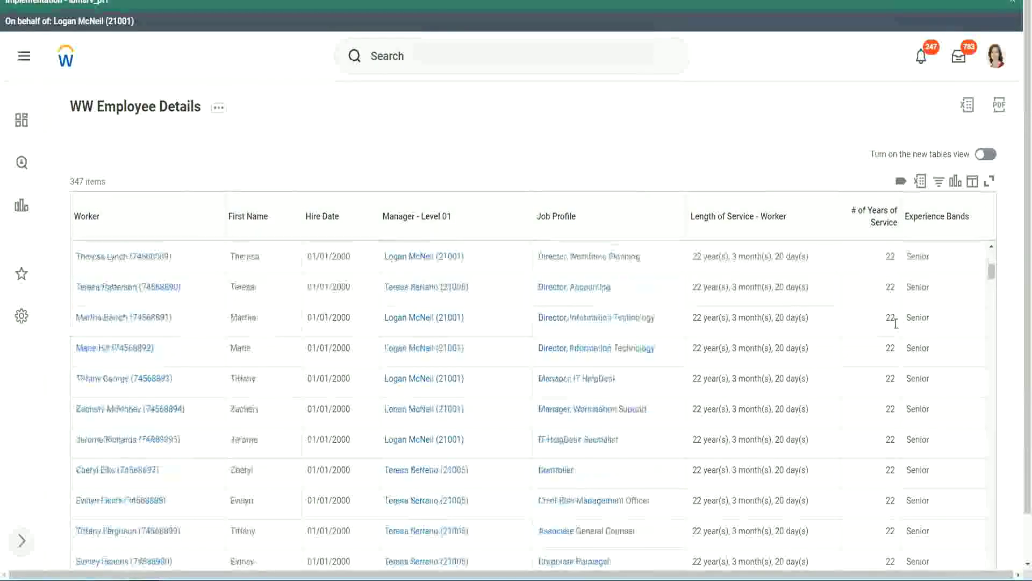
pyautogui.scroll(-2, 895, 330)
pyautogui.scroll(-3, 900, 349)
pyautogui.scroll(-2, 900, 358)
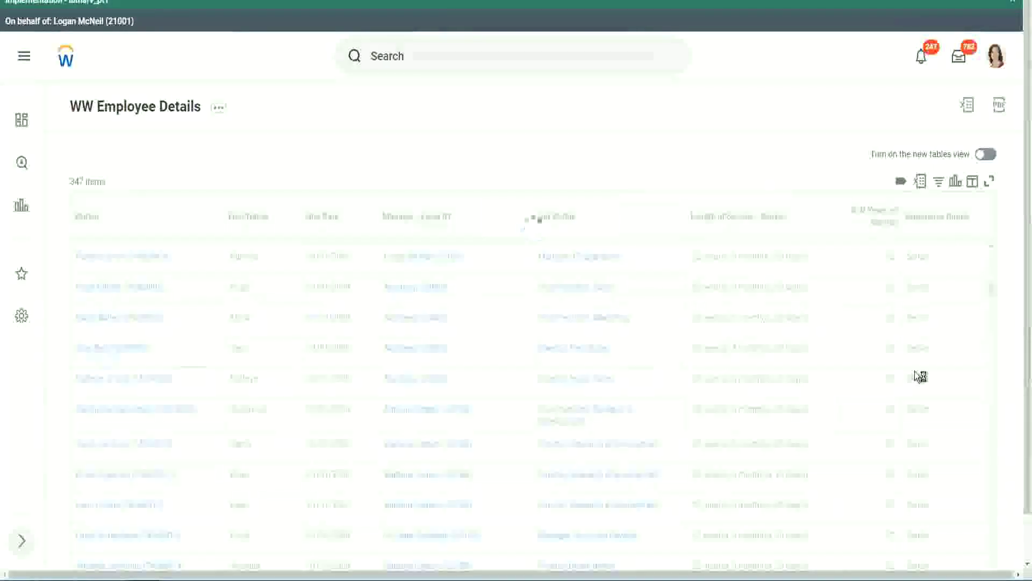
pyautogui.scroll(-1, 914, 371)
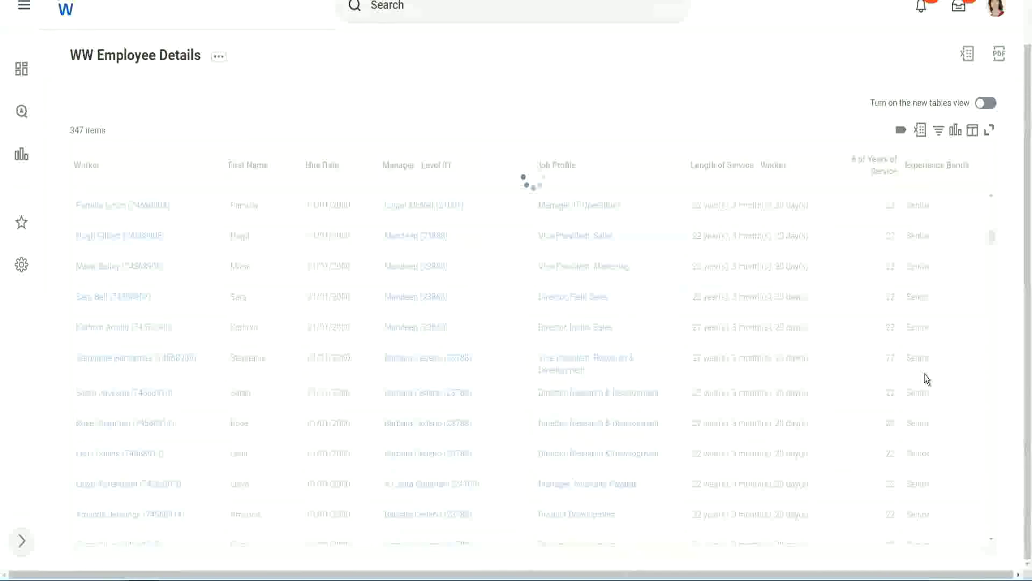
pyautogui.scroll(-2, 957, 307)
pyautogui.scroll(-2, 957, 307)
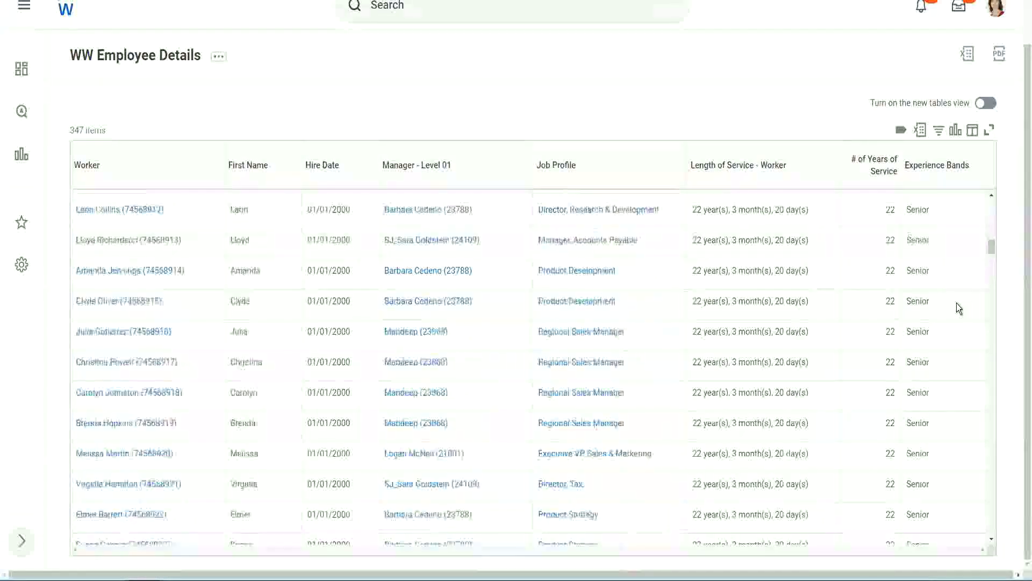
pyautogui.scroll(-2, 956, 303)
pyautogui.scroll(-1, 957, 303)
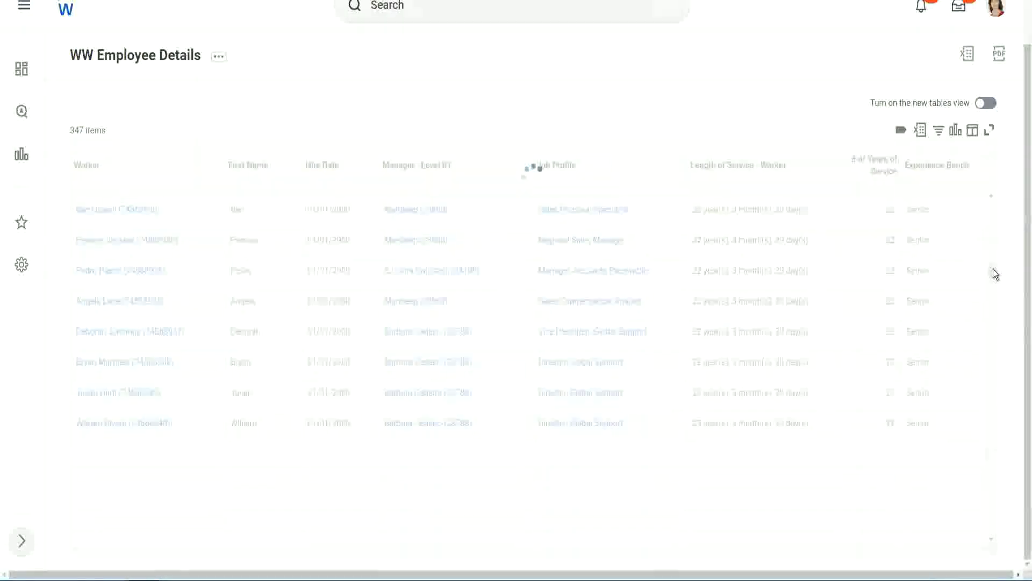
# - Filter Experience Bands to values containing Amateur, leaving No Data, 0 of 347 items
pyautogui.click(944, 176)
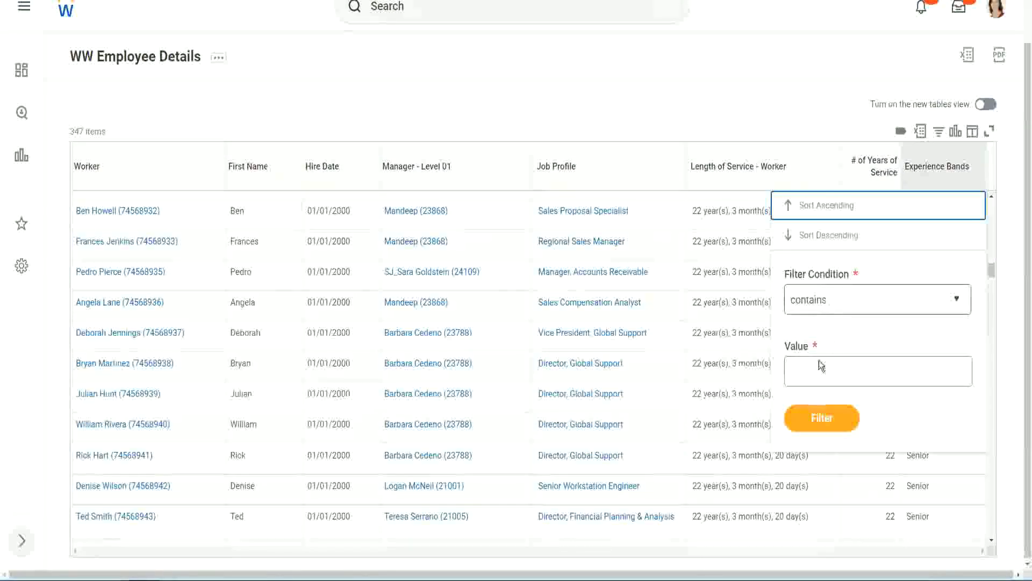
pyautogui.click(818, 362)
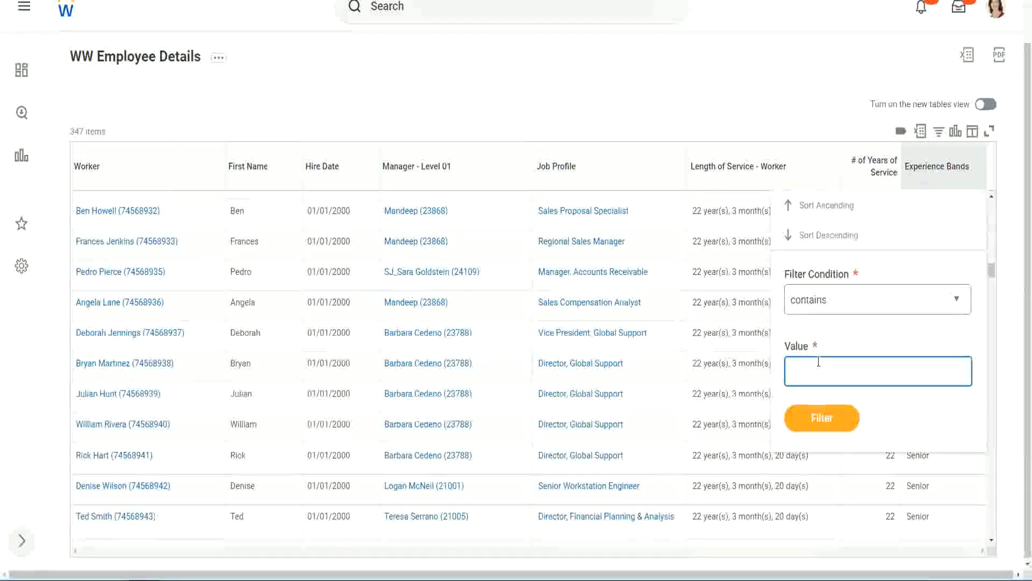
pyautogui.write('Amateur')
pyautogui.click(815, 424)
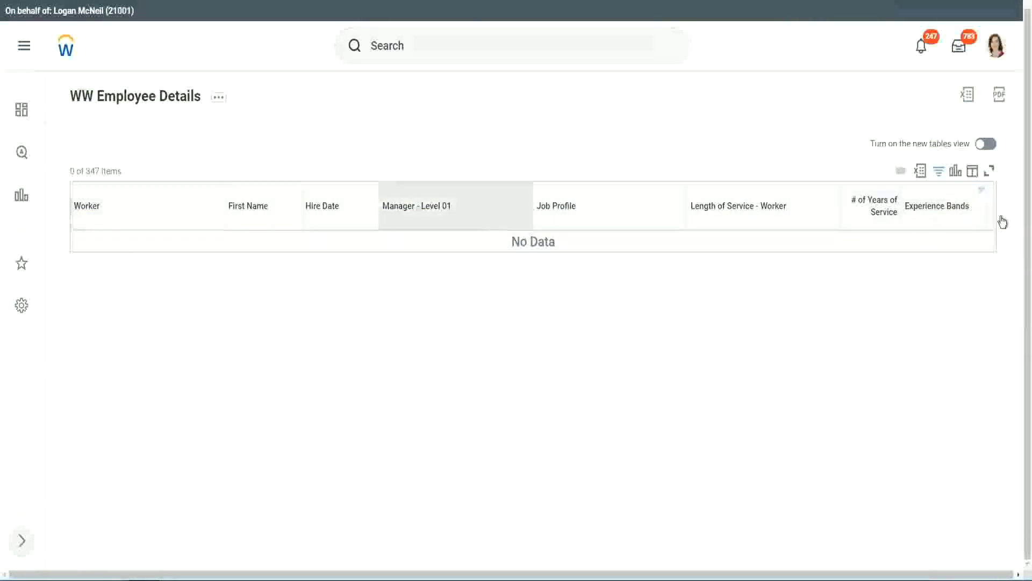
# - Replace the Amateur filter value with Legend, narrowing the report to 107 of 347 workers
pyautogui.click(934, 209)
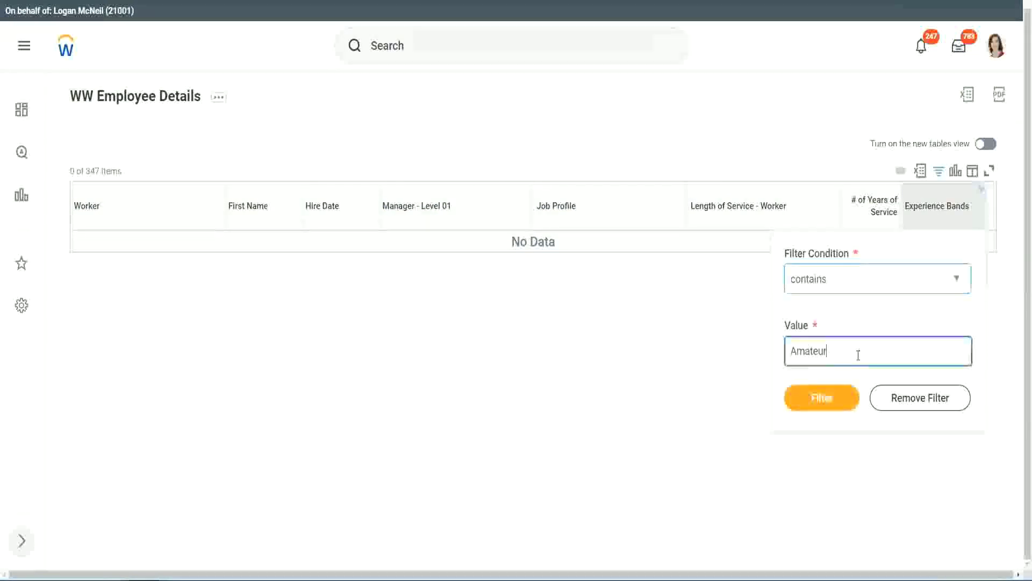
pyautogui.hotkey('ctrl', 'a')
pyautogui.write('Legend')
pyautogui.click(828, 398)
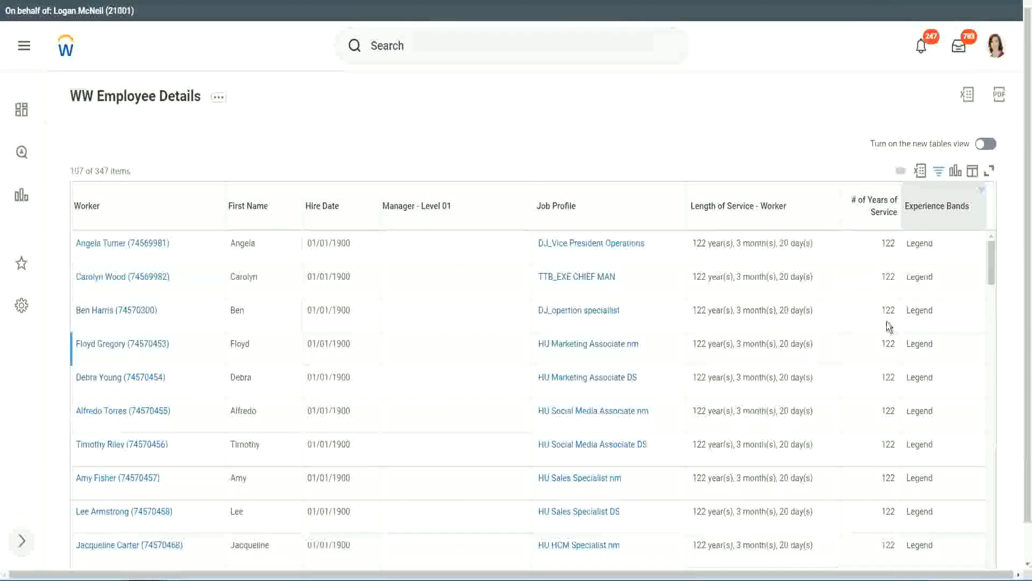
pyautogui.scroll(-5, 887, 322)
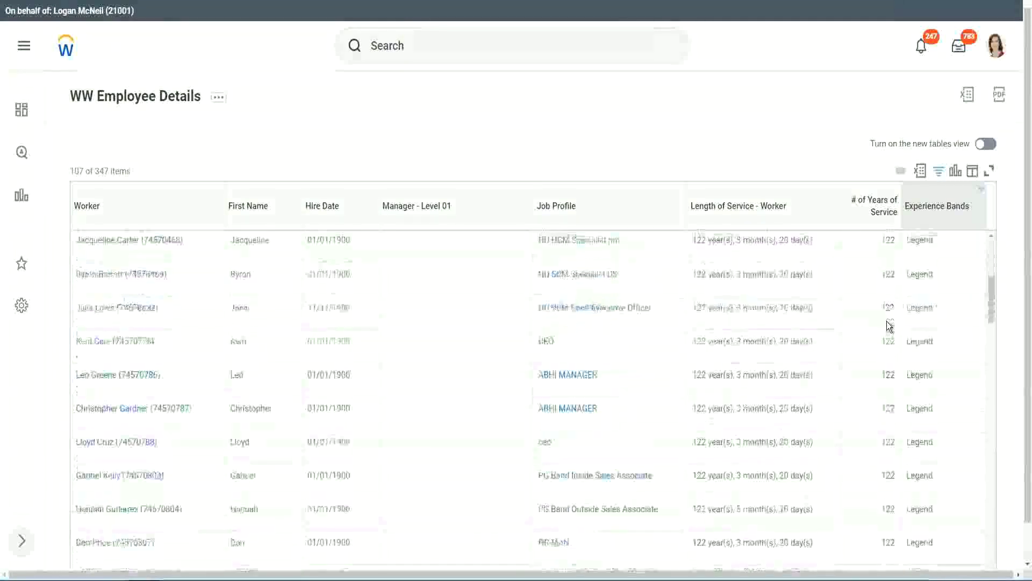
pyautogui.scroll(-5, 886, 321)
pyautogui.scroll(-5, 887, 322)
pyautogui.scroll(-3, 886, 321)
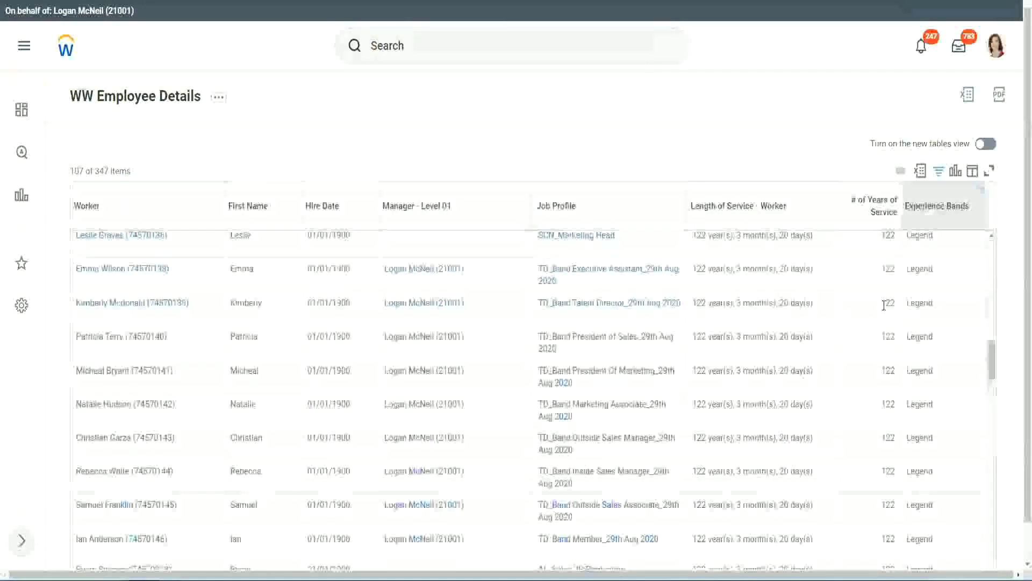
pyautogui.scroll(-2, 885, 306)
pyautogui.scroll(-5, 884, 306)
pyautogui.scroll(-5, 645, 350)
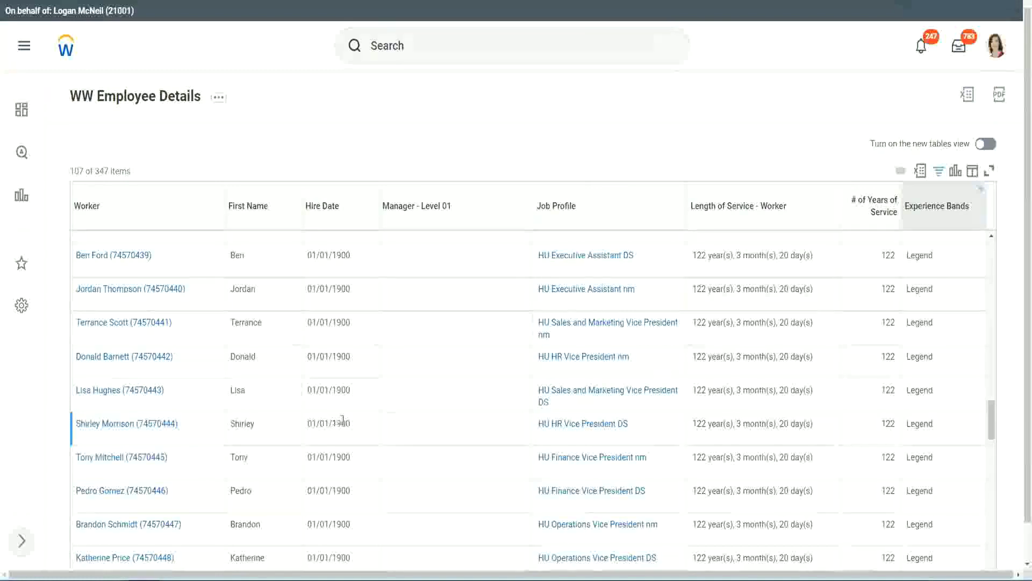
pyautogui.moveTo(330, 424); pyautogui.dragTo(468, 424)
# - Verify Legend rows show 102–122 years of service, e.g. Kurt Workday's 102
pyautogui.scroll(-5, 877, 403)
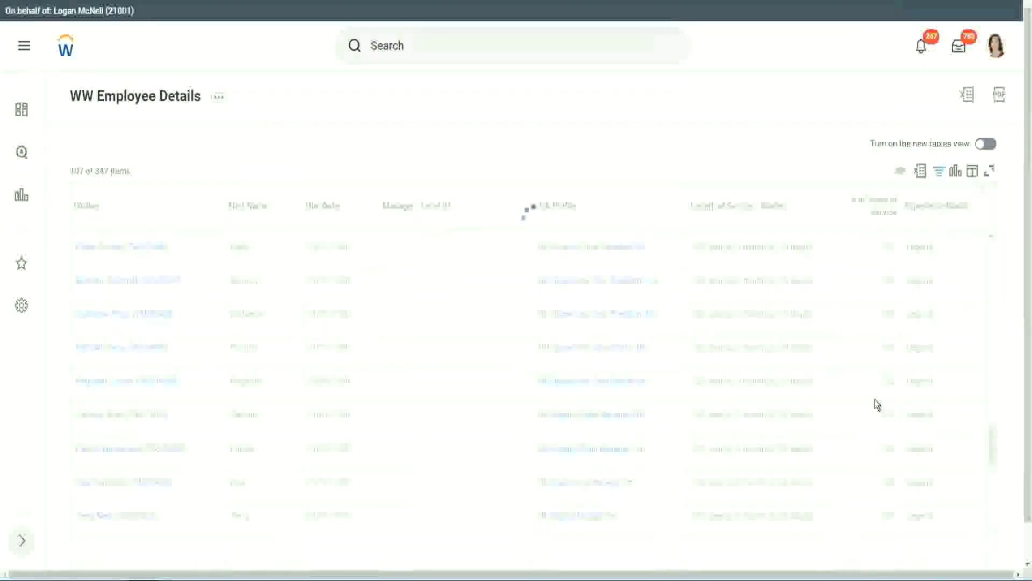
pyautogui.scroll(-3, 878, 405)
pyautogui.scroll(-3, 878, 405)
pyautogui.scroll(-3, 877, 405)
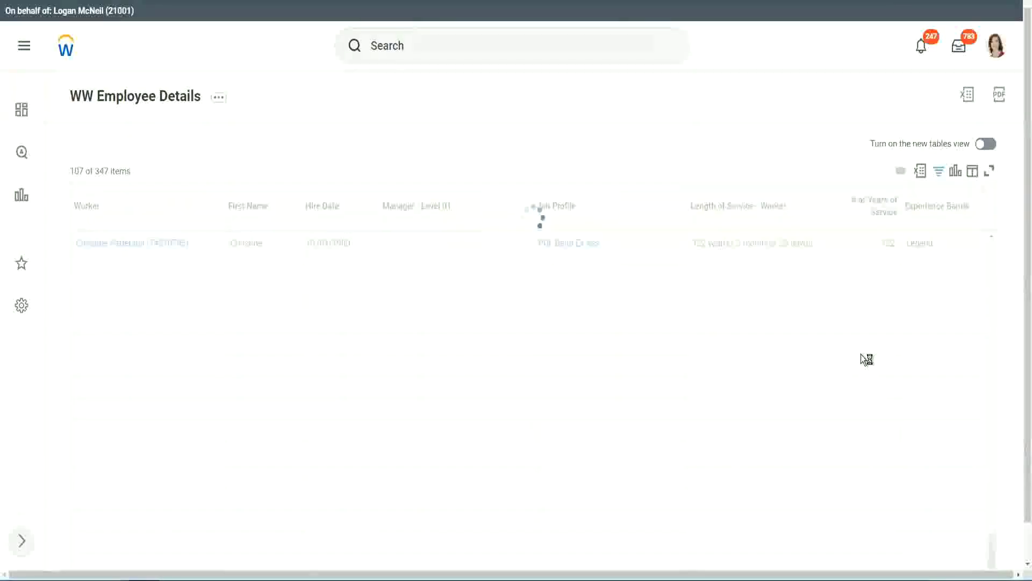
pyautogui.scroll(-2, 861, 355)
pyautogui.scroll(-4, 861, 355)
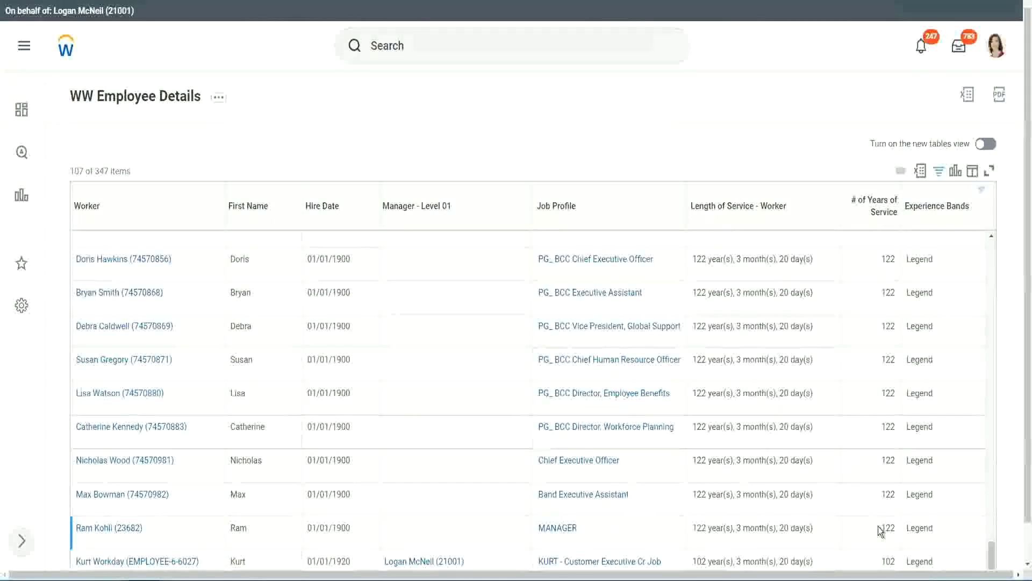
pyautogui.doubleClick(886, 561)
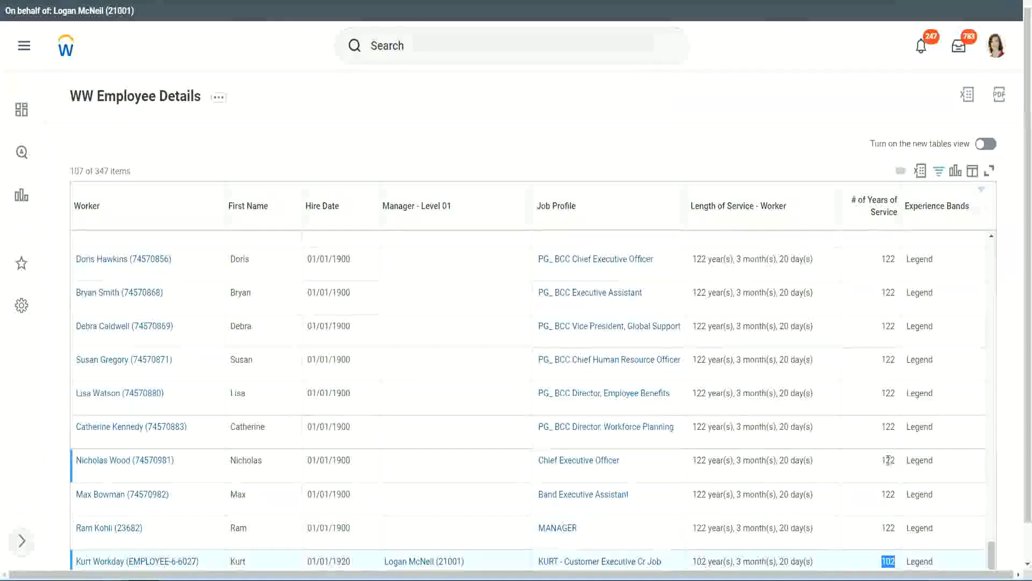
pyautogui.moveTo(889, 460); pyautogui.dragTo(897, 461)
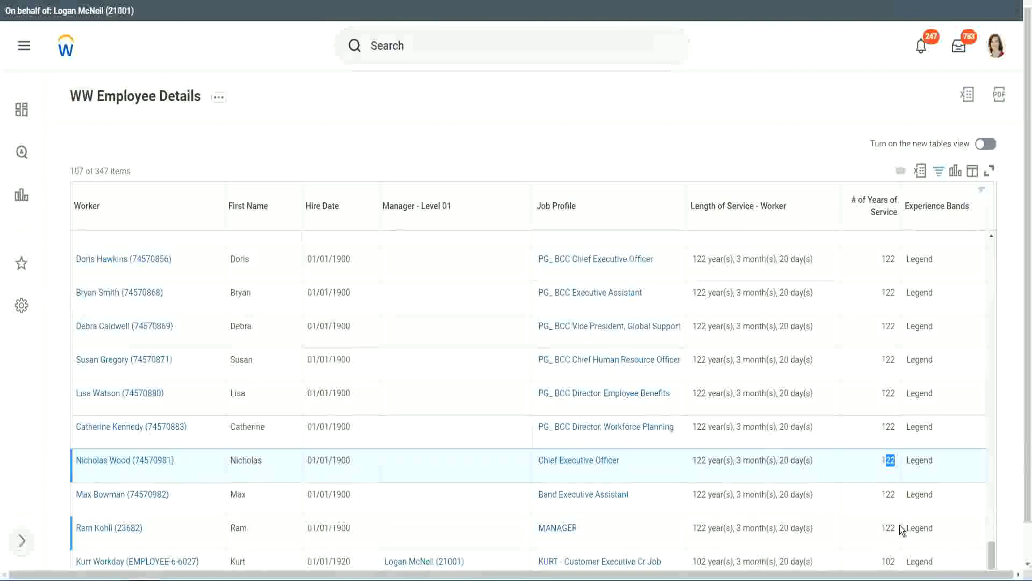
pyautogui.click(866, 428)
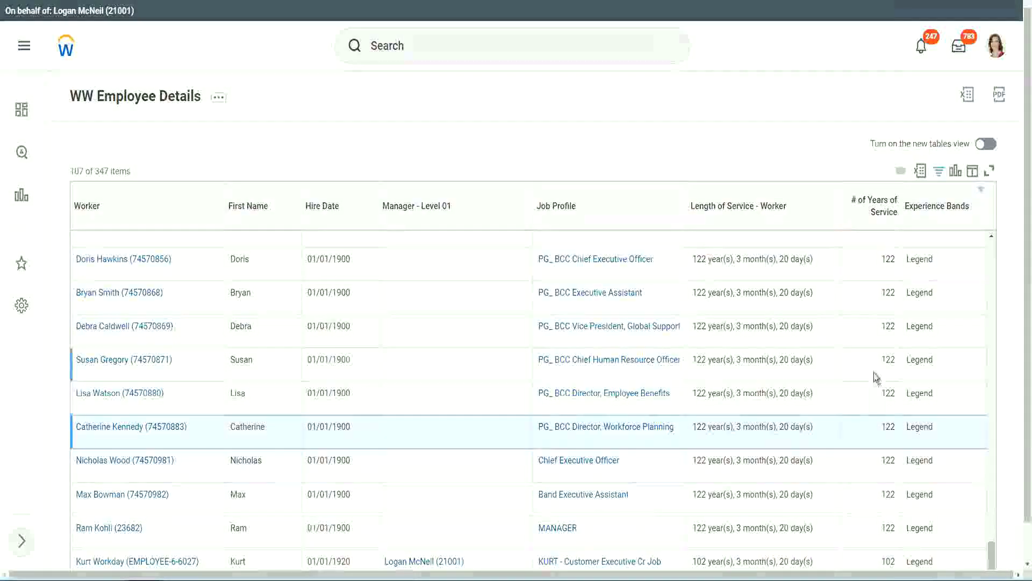
pyautogui.click(870, 304)
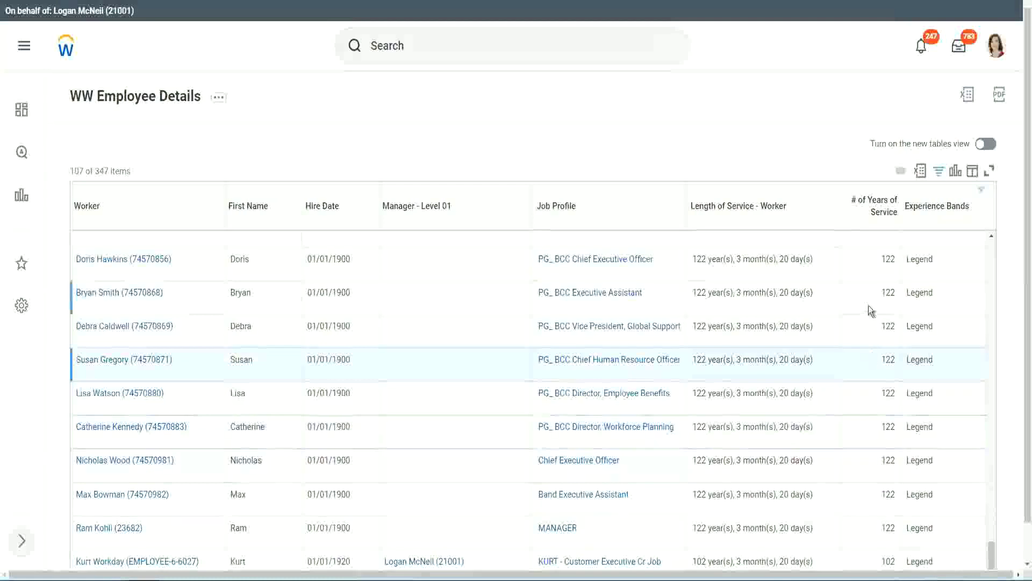
# - Change the Experience Bands filter value from Legend to Experienced, showing 82 of 347 workers
pyautogui.click(943, 210)
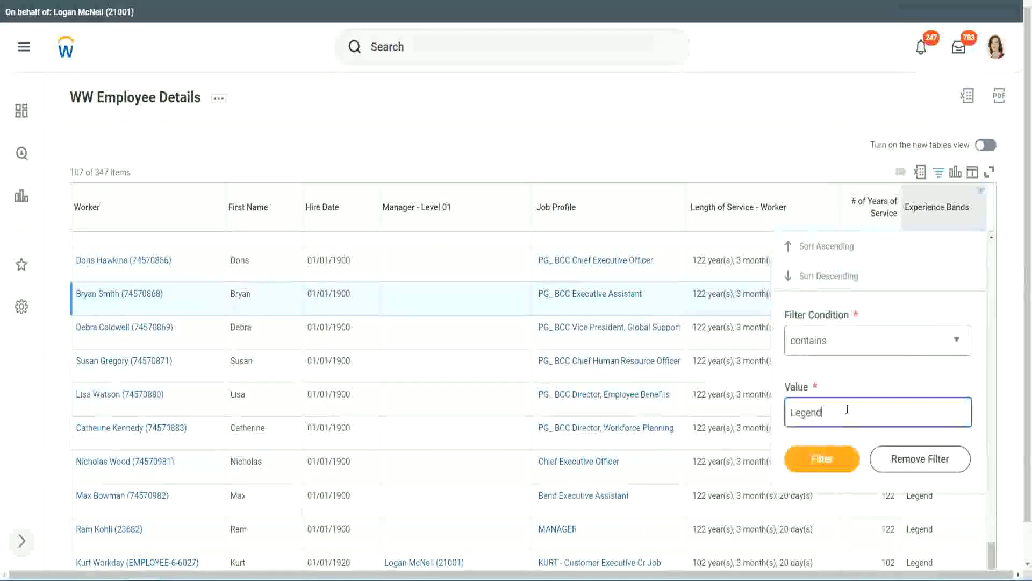
pyautogui.doubleClick(791, 413)
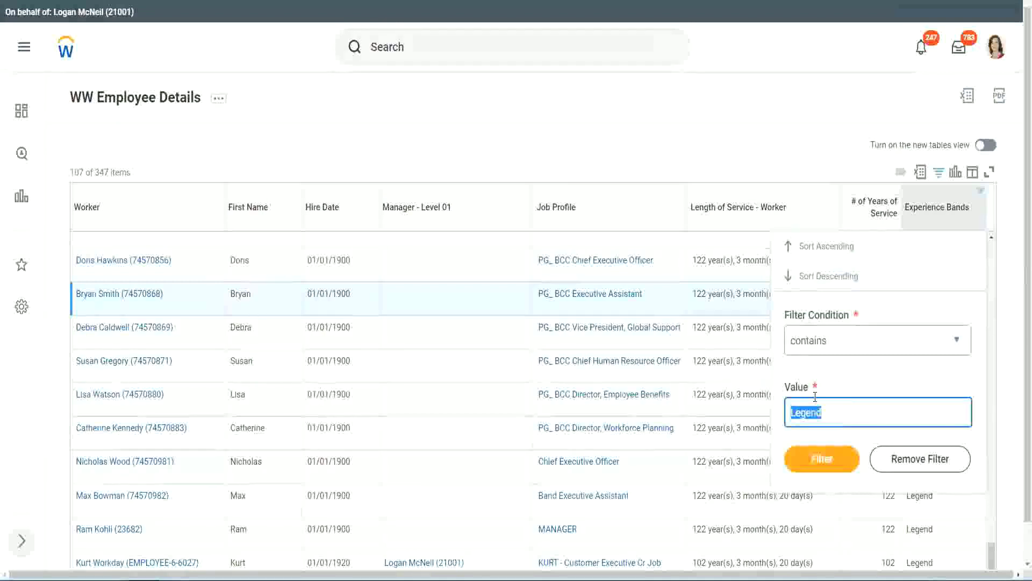
pyautogui.write('Experie')
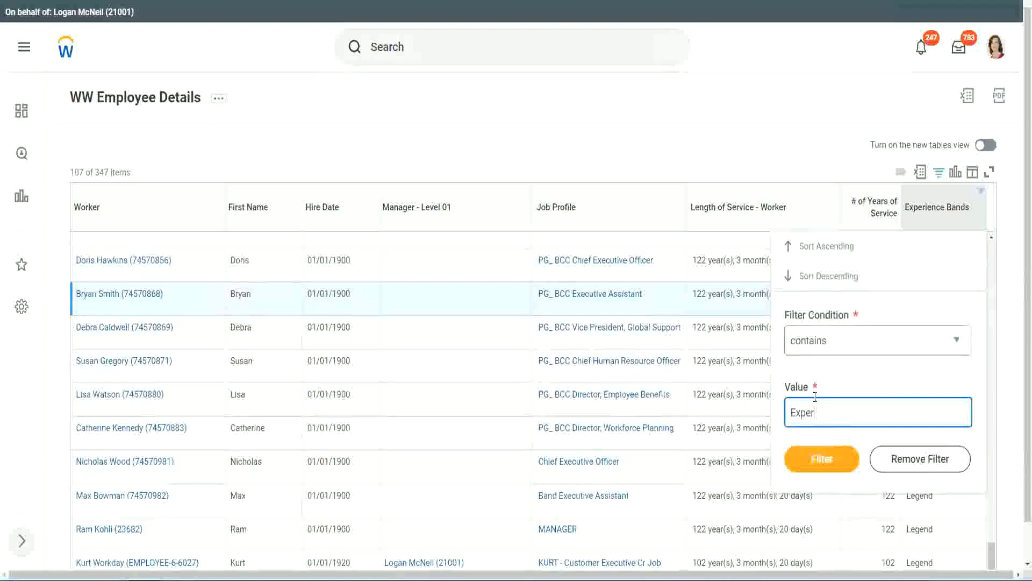
pyautogui.write('nced')
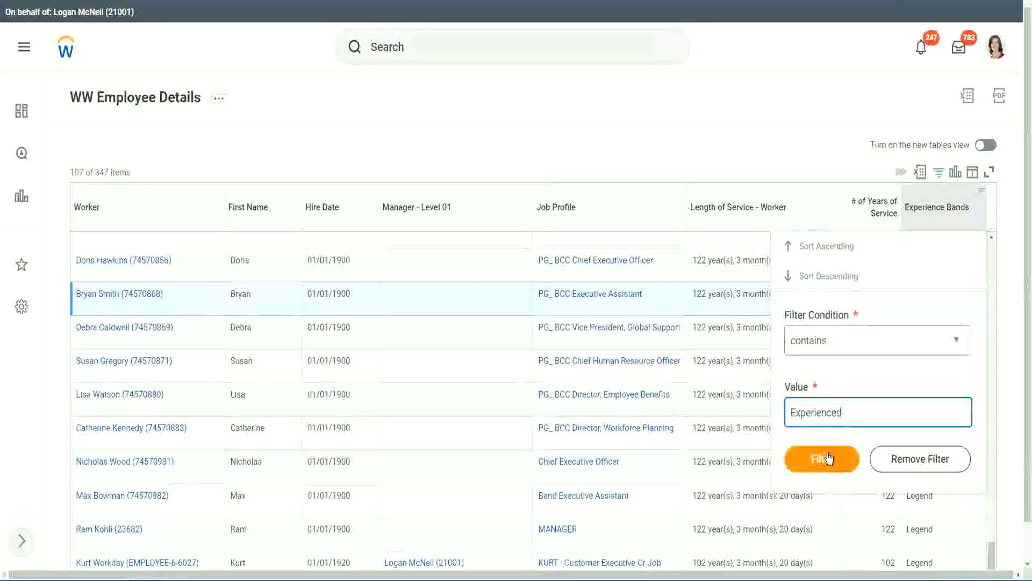
pyautogui.click(828, 457)
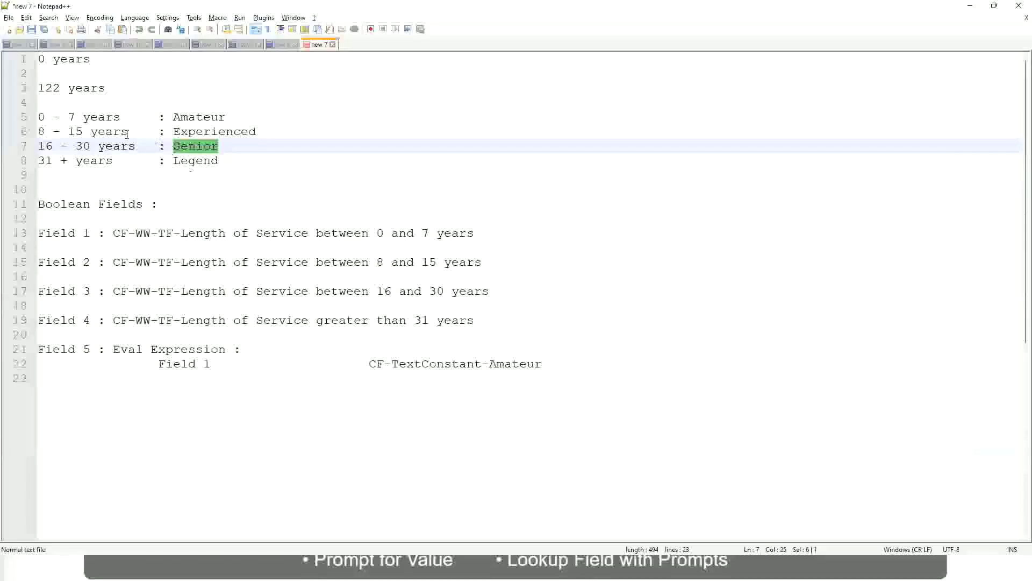
pyautogui.click(127, 134)
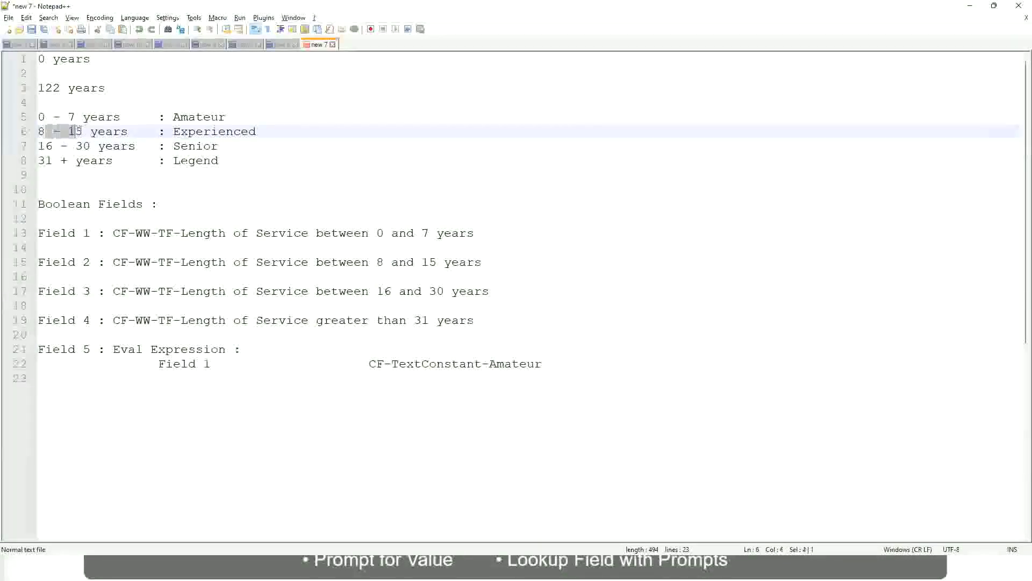
pyautogui.click(119, 132)
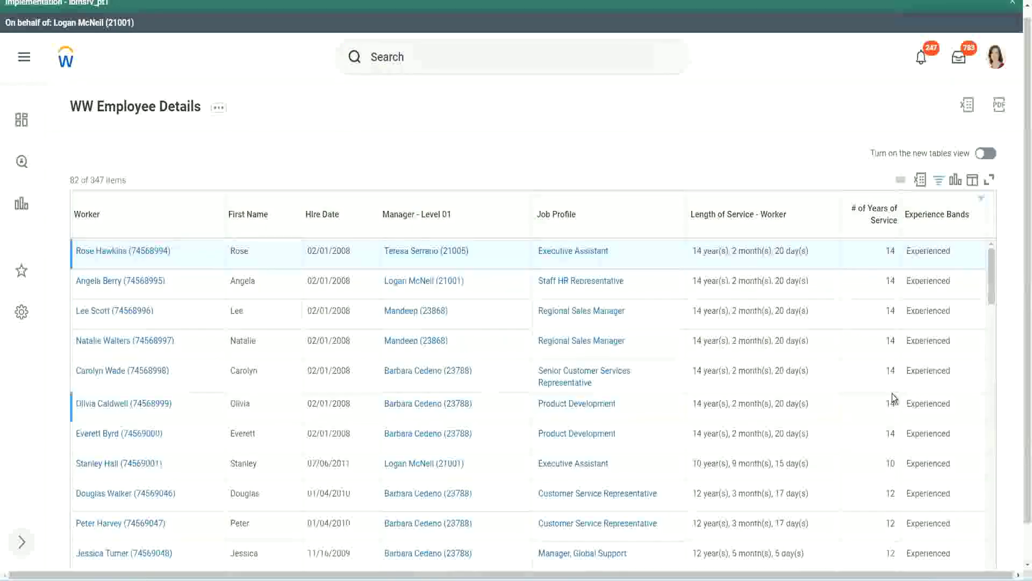
pyautogui.scroll(-5, 892, 394)
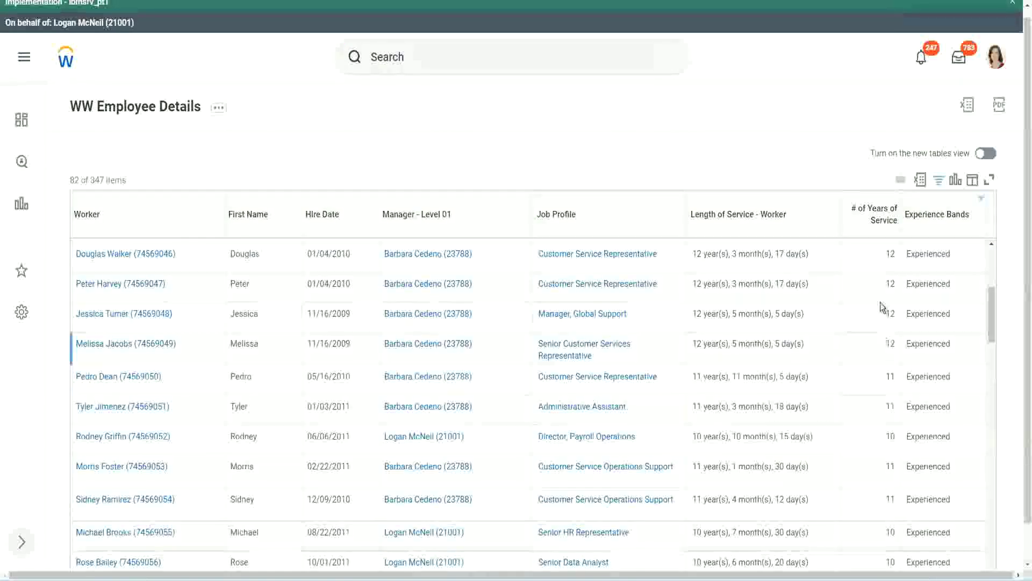
pyautogui.doubleClick(915, 284)
pyautogui.scroll(-3, 895, 369)
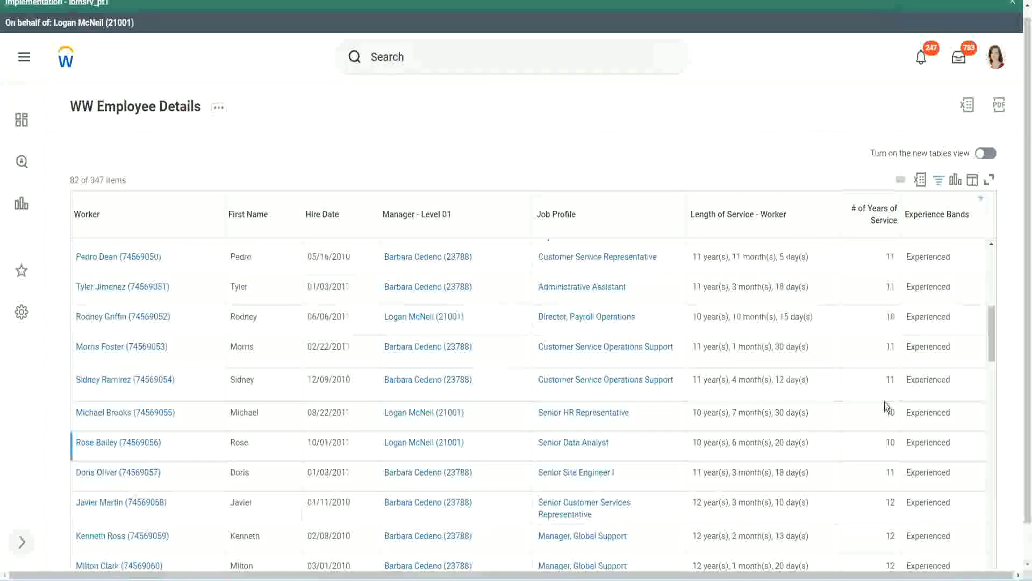
pyautogui.click(890, 382)
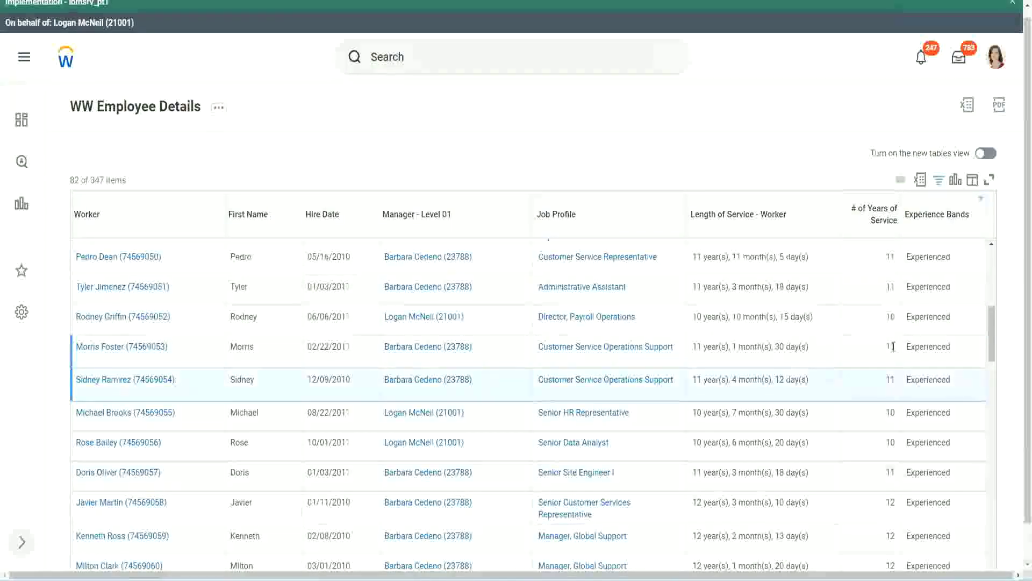
pyautogui.click(916, 347)
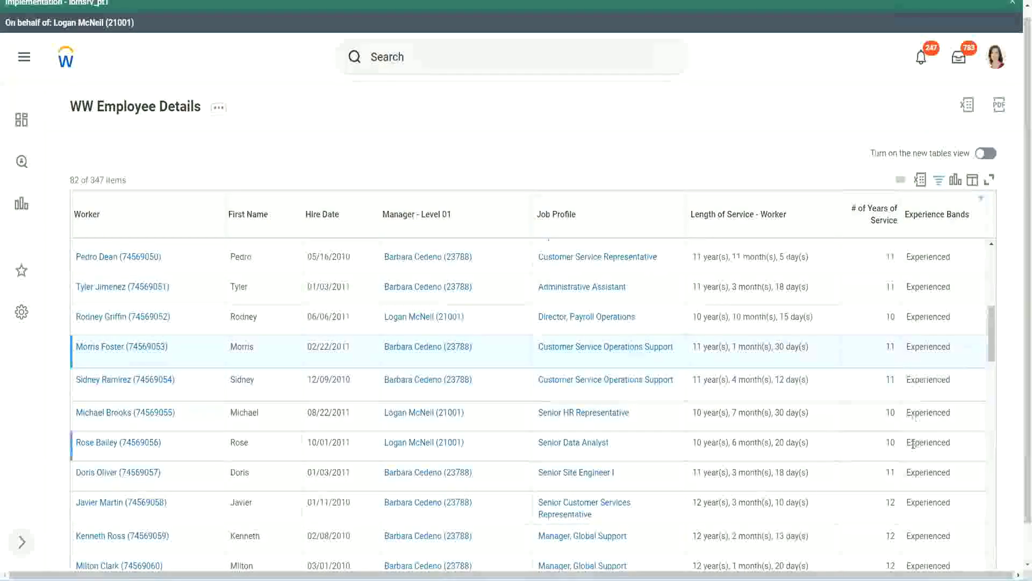
pyautogui.scroll(-5, 914, 444)
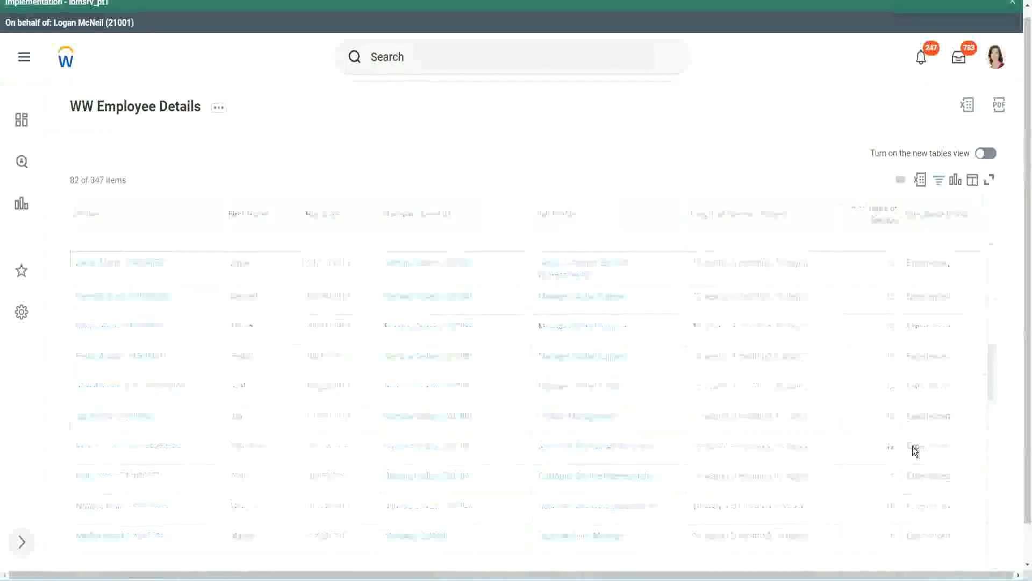